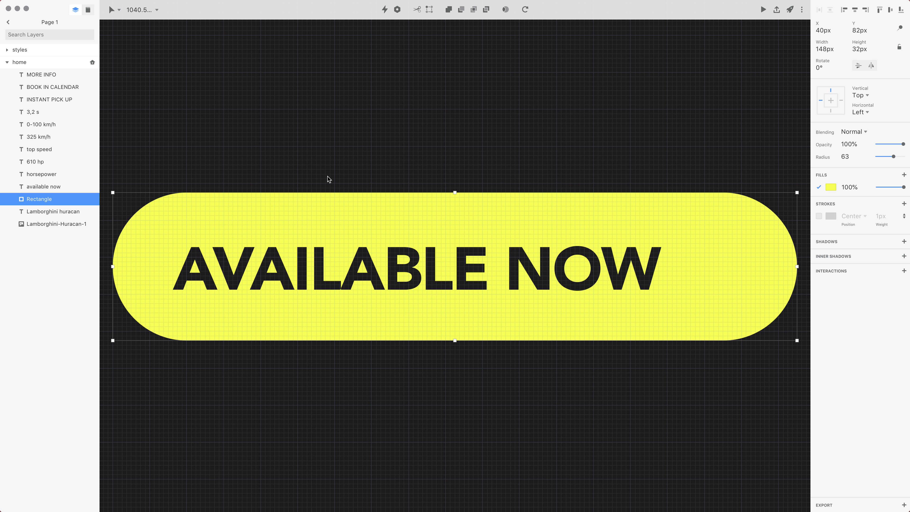
Step: Enter point editing on the yellow rectangle behind AVAILABLE NOW and step through its corner points
key(Return)
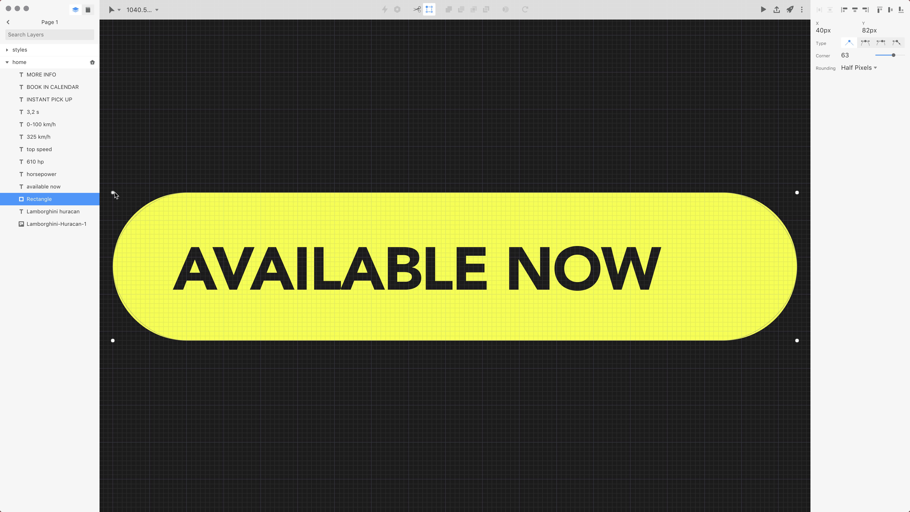
click(798, 342)
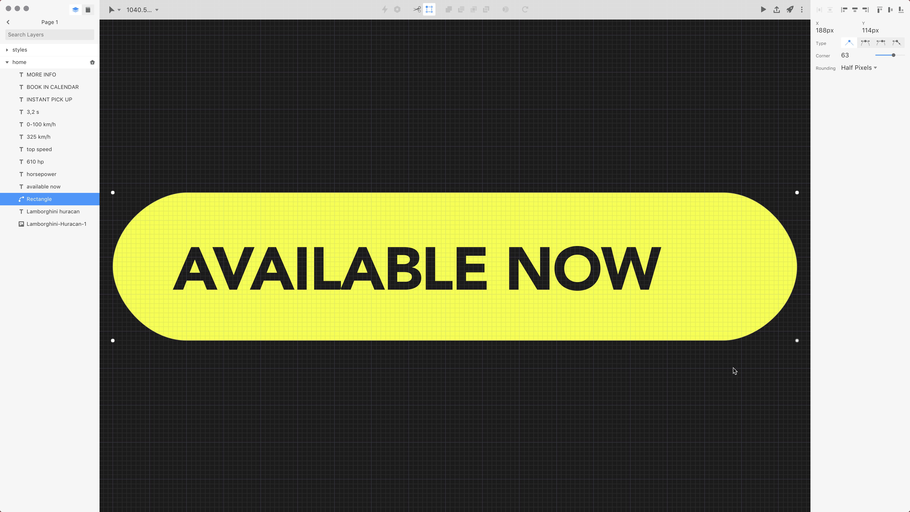
key(Tab)
key(Tab)
key(Tab)
key(shift+Tab)
Step: Try a corner rounding of 0 on the yellow rectangle's two upper points
key(shift)
shift+click(798, 193)
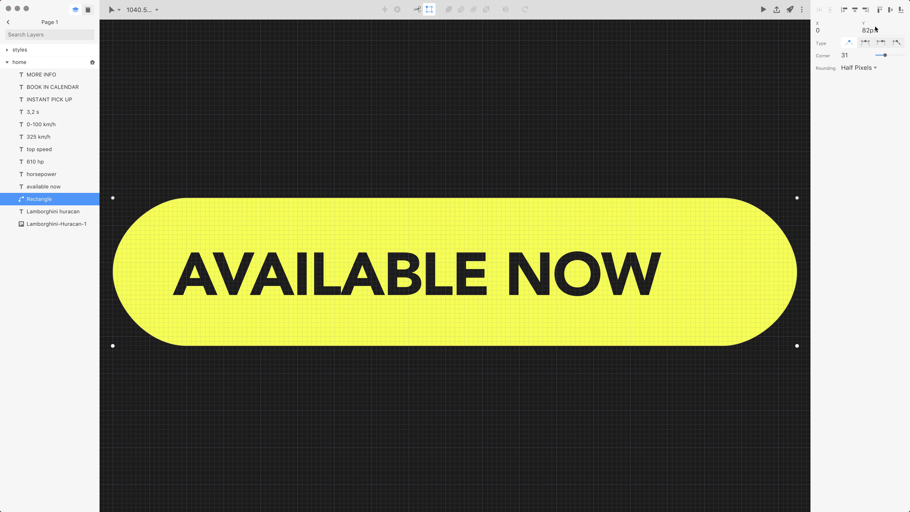
drag(885, 55, 873, 56)
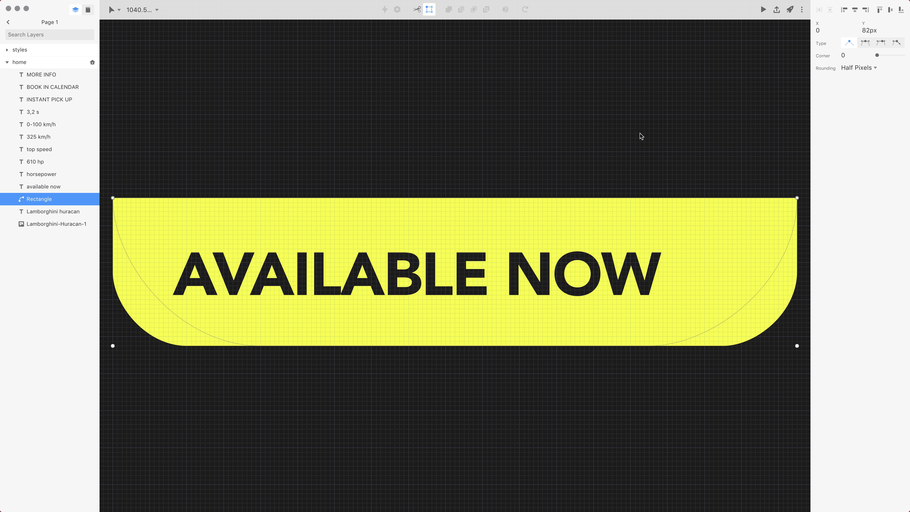
click(666, 119)
key(super+z)
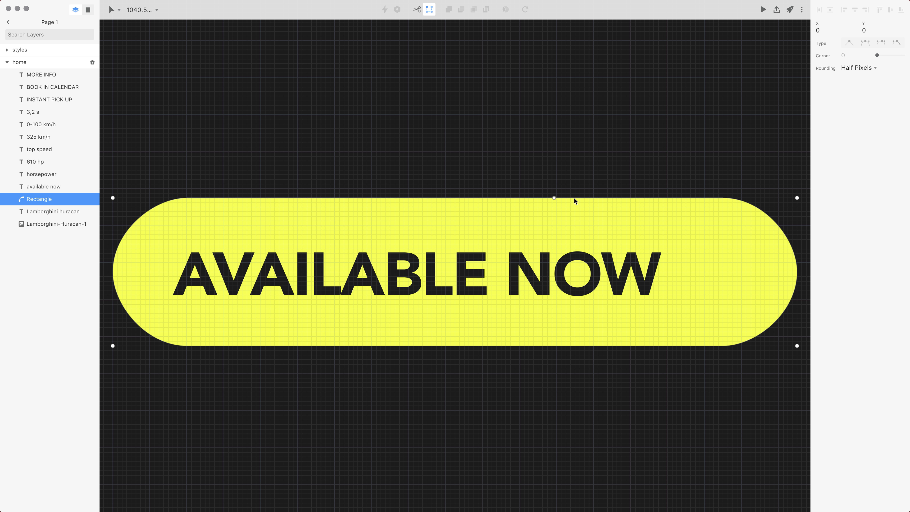
Step: Add two points on the yellow rectangle's upper edge and raise the second one by 20 px
click(505, 198)
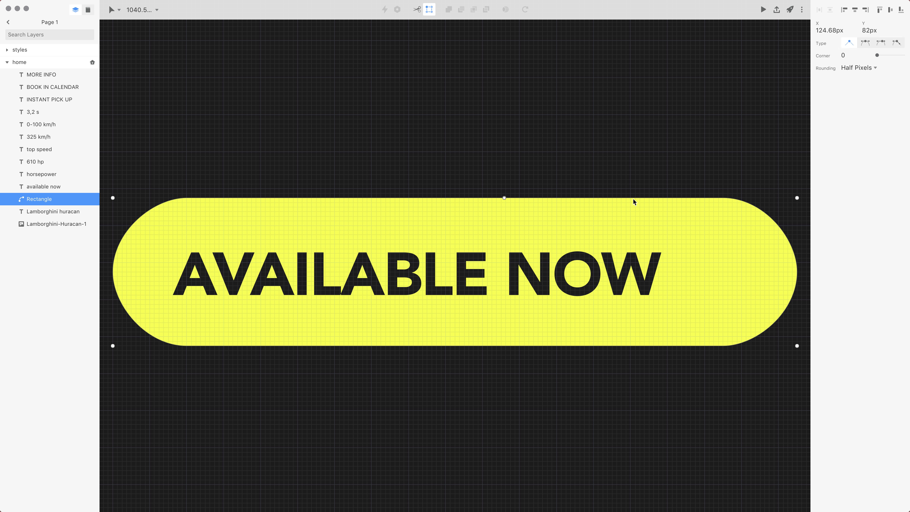
click(634, 198)
key(shift+Up)
key(shift+Up)
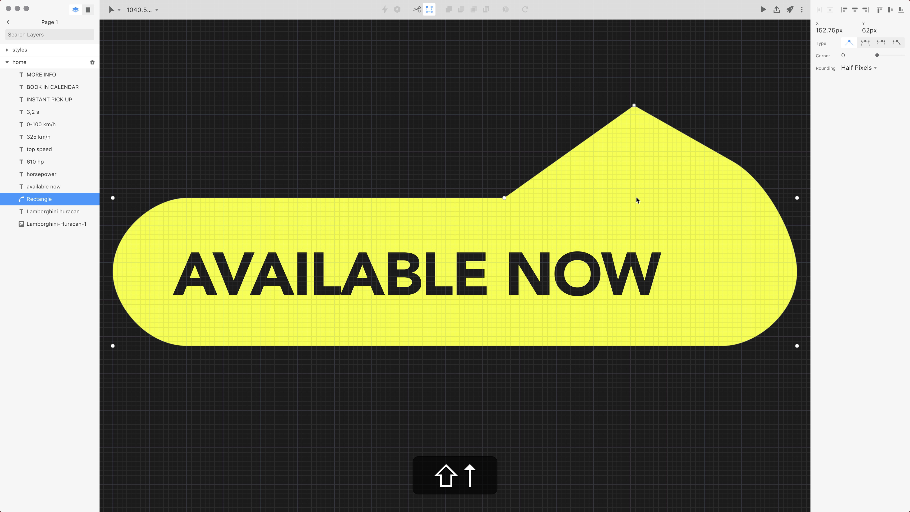
Step: Nudge the raised point 4 px down and 4 px to the right
key(Down)
key(Down)
key(Down)
key(Down)
key(Right)
key(Right)
key(Right)
key(Right)
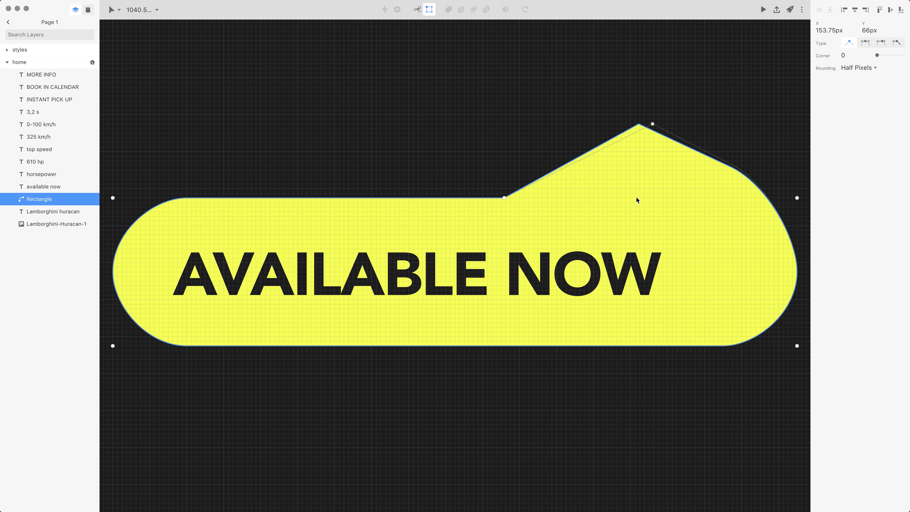
Step: Undo the point moves and both points added on the rectangle's upper edge
drag(653, 124, 682, 127)
key(super+z)
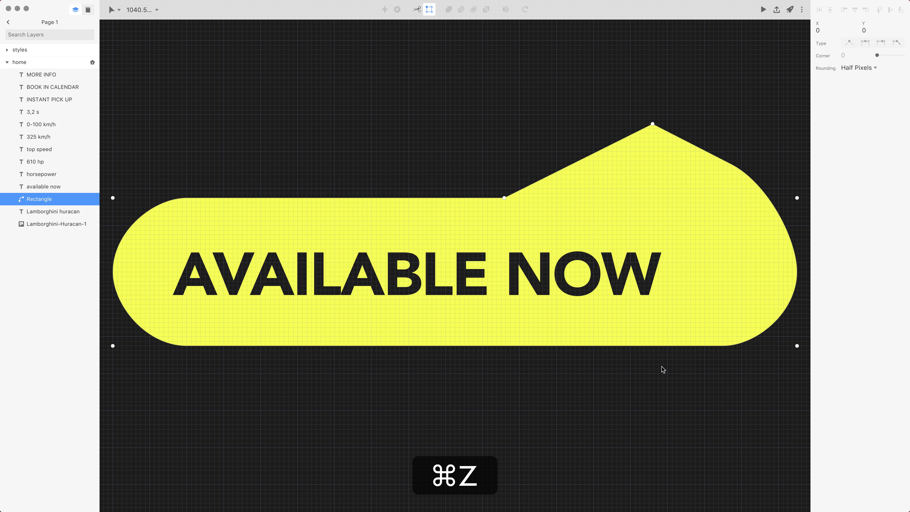
key(super+z)
key(super+z)
key(super+z)
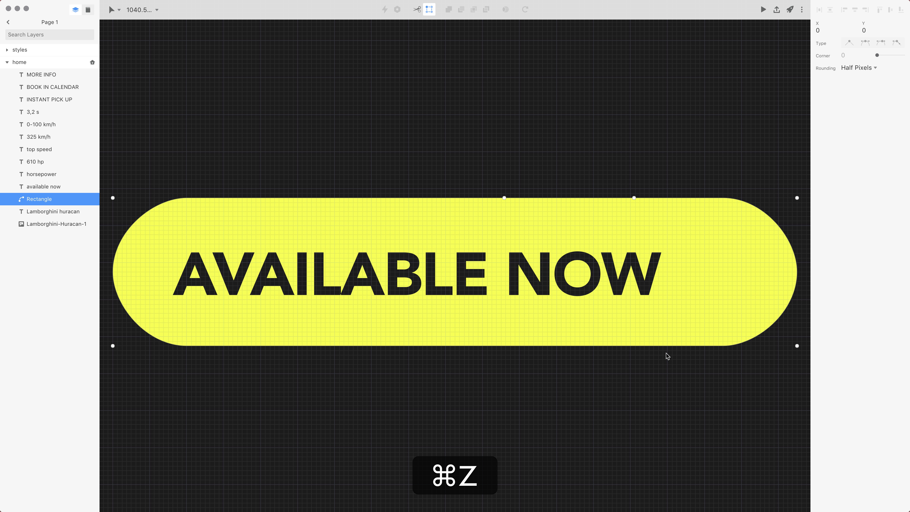
key(super+z)
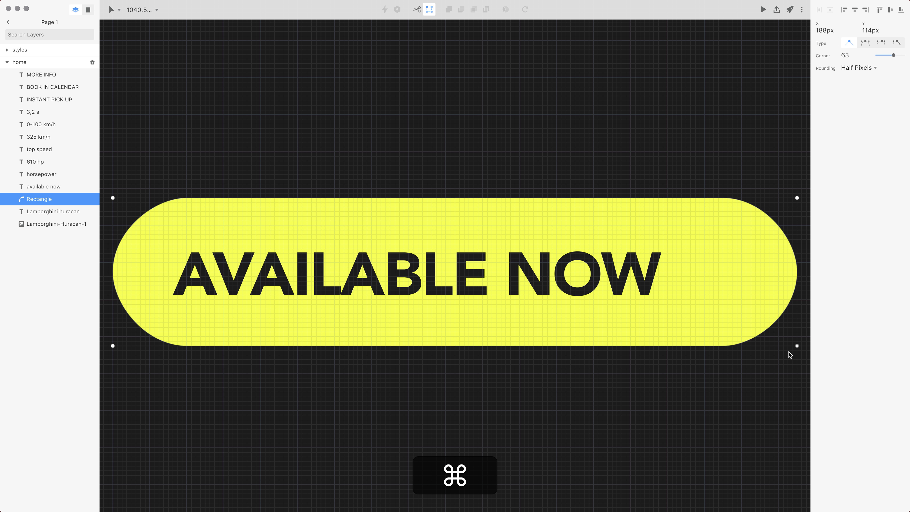
Step: Convert the rectangle's lower-right corner point to a mirrored curve and adjust both of its handles
key(super+minus)
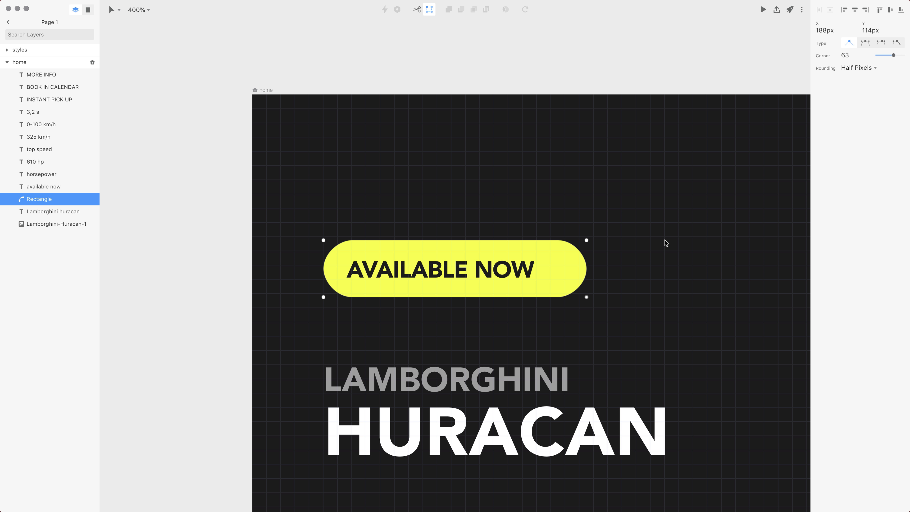
double_click(587, 296)
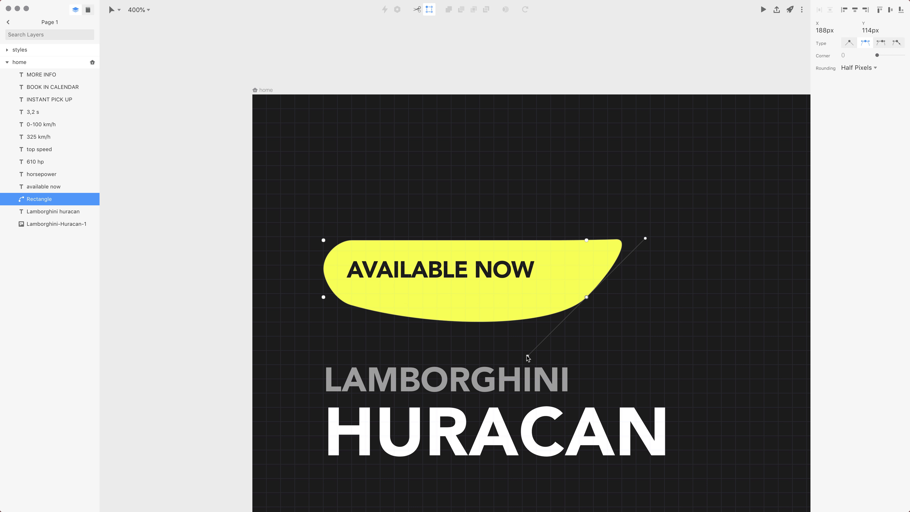
drag(528, 356, 511, 329)
mouse_move(666, 269)
mouse_down()
mouse_move(652, 243)
mouse_move(660, 261)
mouse_up()
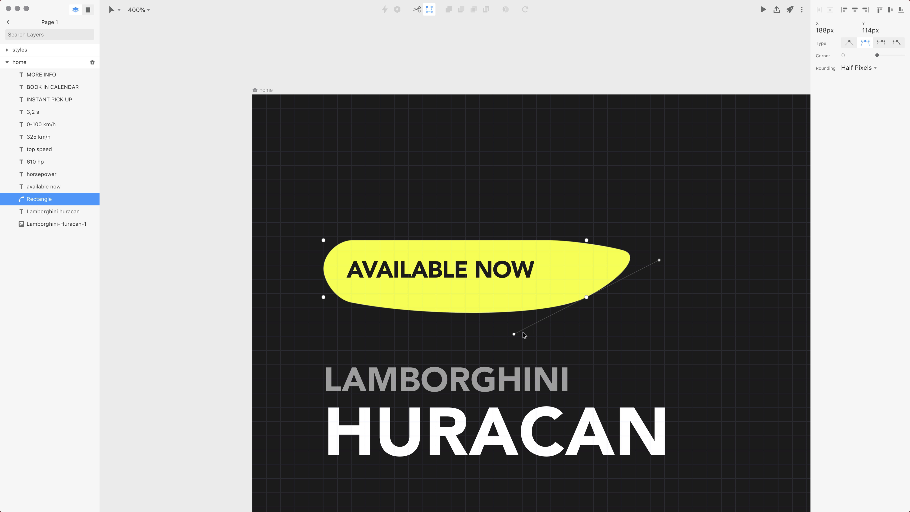
Step: Disconnect the curved point's lower handle, reposition it below the point, and remove that handle
key(shift+grave)
super+click(514, 334)
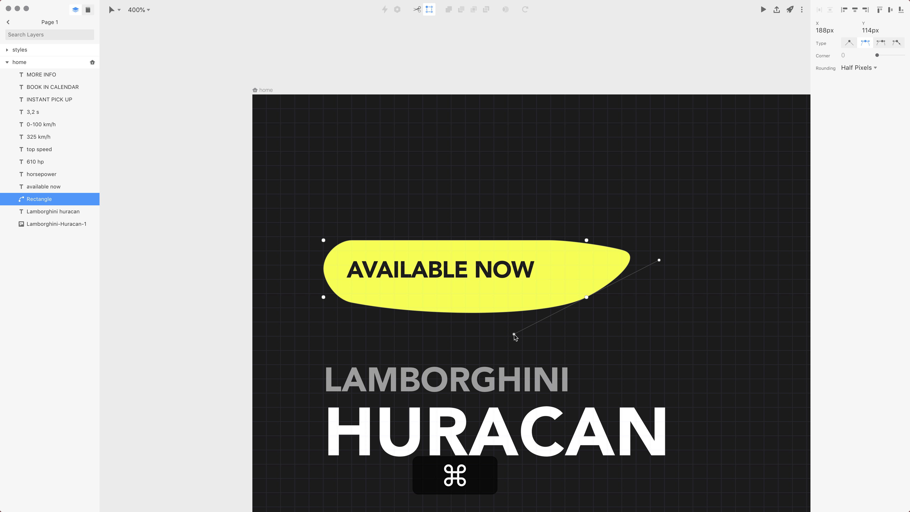
drag(514, 335, 593, 341)
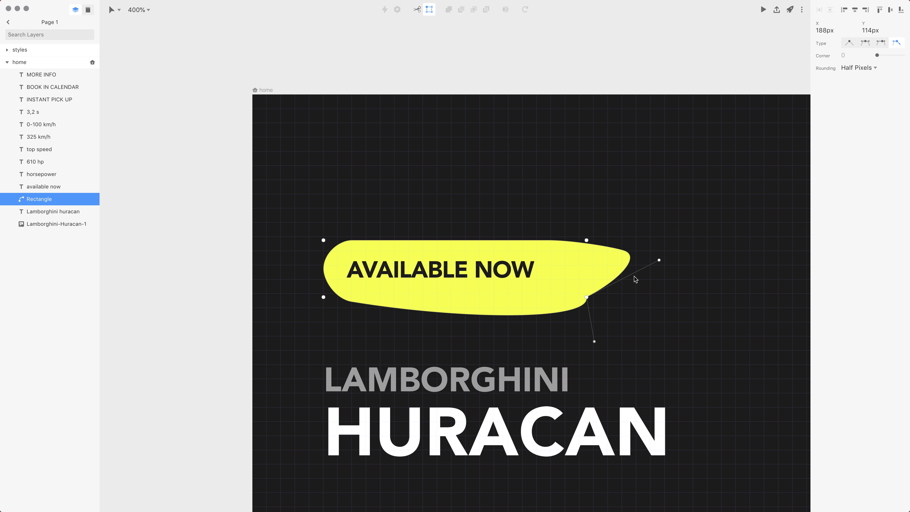
key(alt)
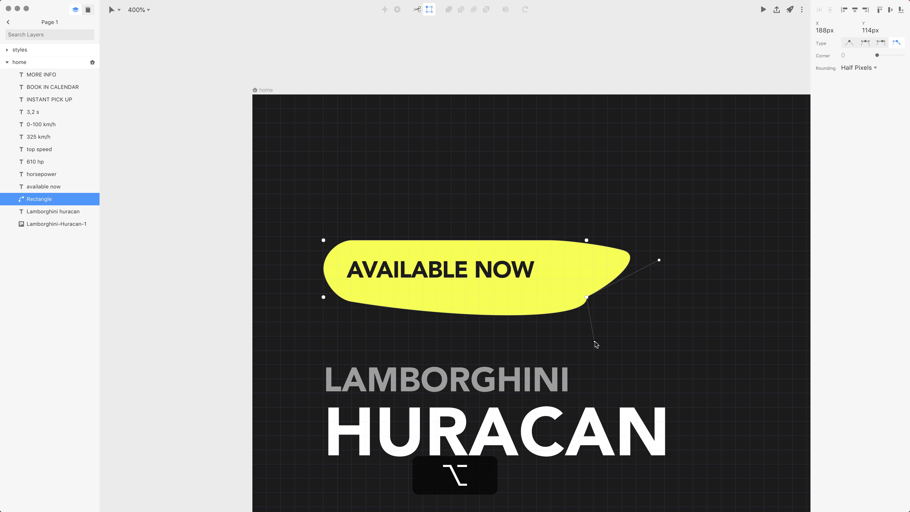
alt+click(595, 343)
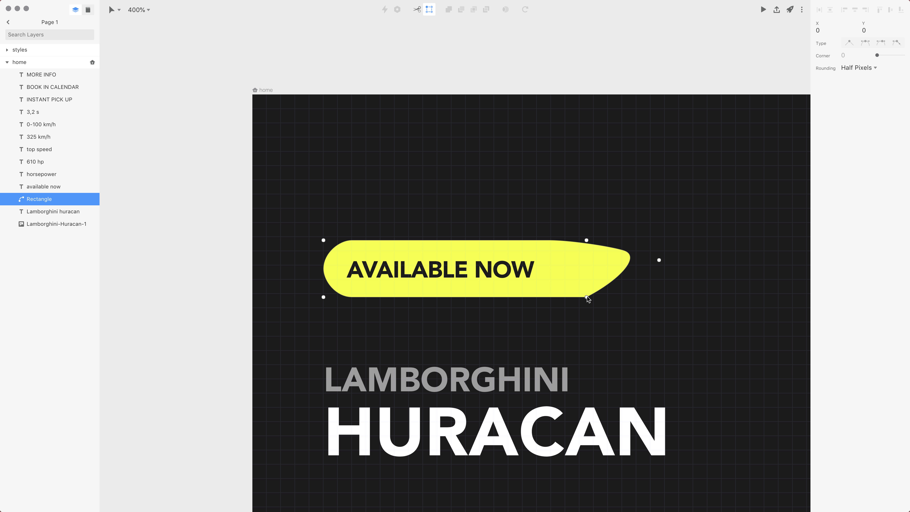
Step: Undo the curve changes on the rectangle's lower-right point and leave point editing
double_click(586, 296)
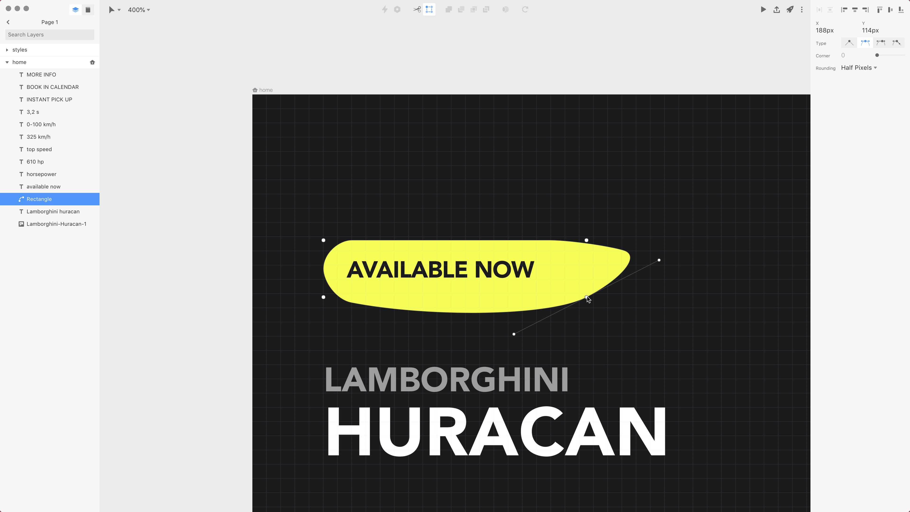
key(super+z)
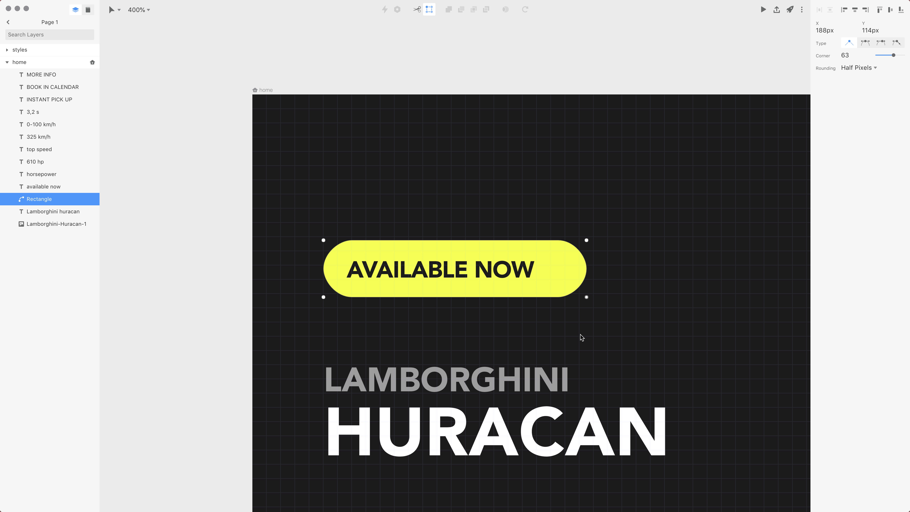
click(583, 269)
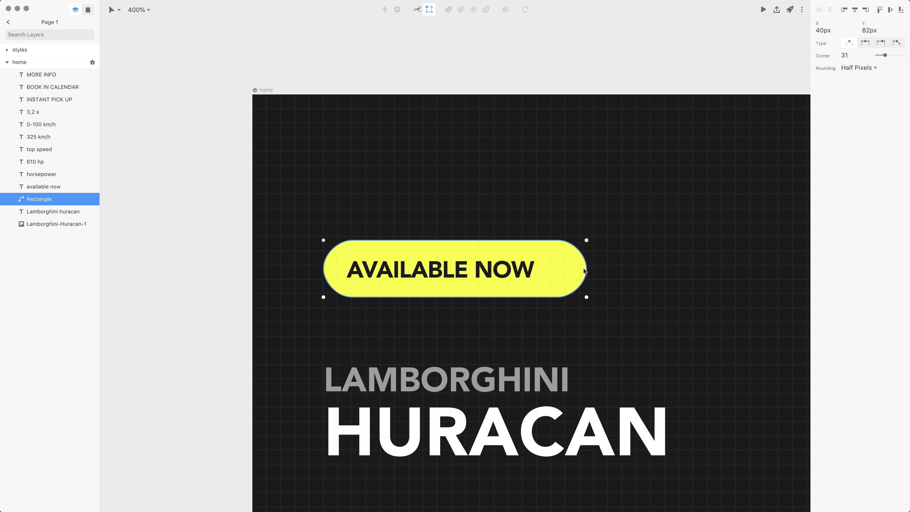
key(Escape)
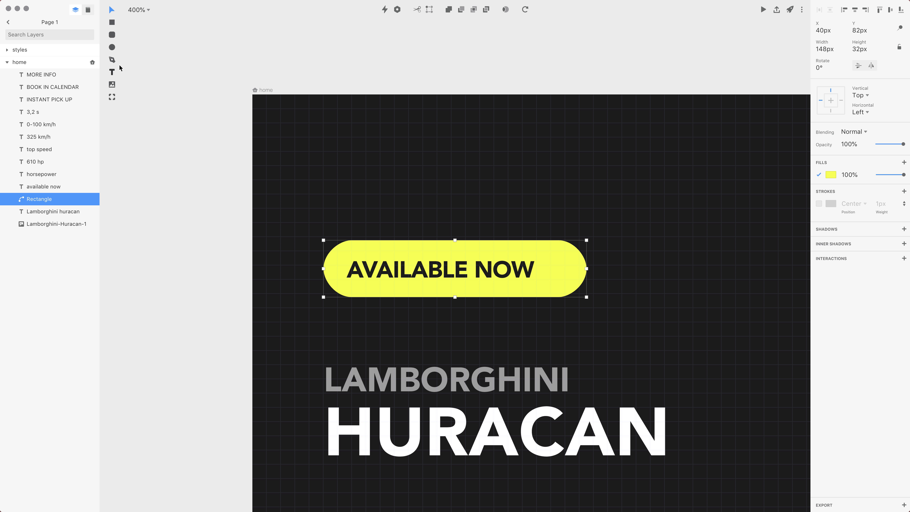
Step: Draw an open S-shaped vector path about 17 px wide and 12 px high beside the word NOW in the yellow button
key(v)
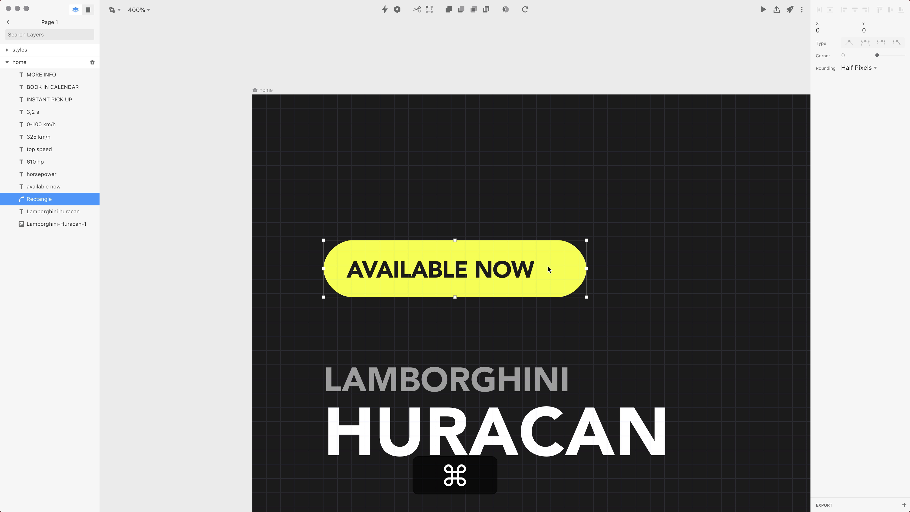
key(super+equal)
key(super+equal)
key(Escape)
scroll(457, 232, right, 10)
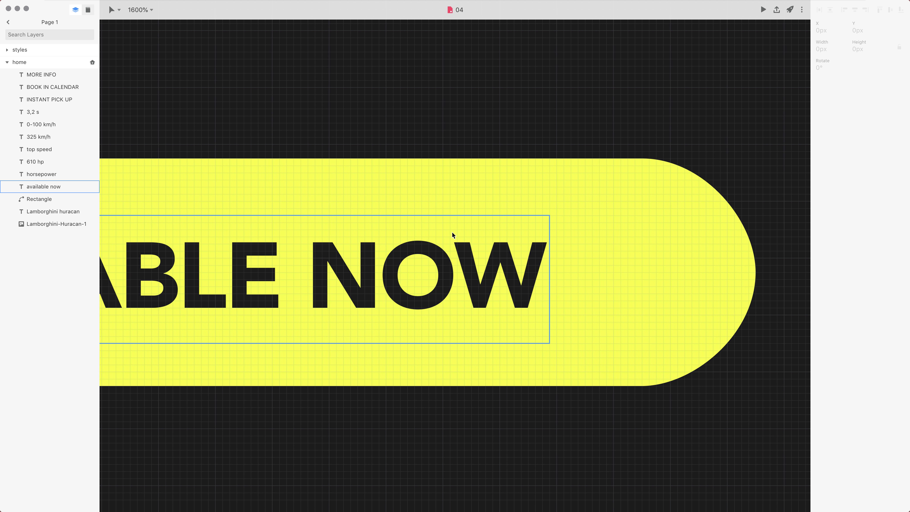
scroll(358, 231, right, 2)
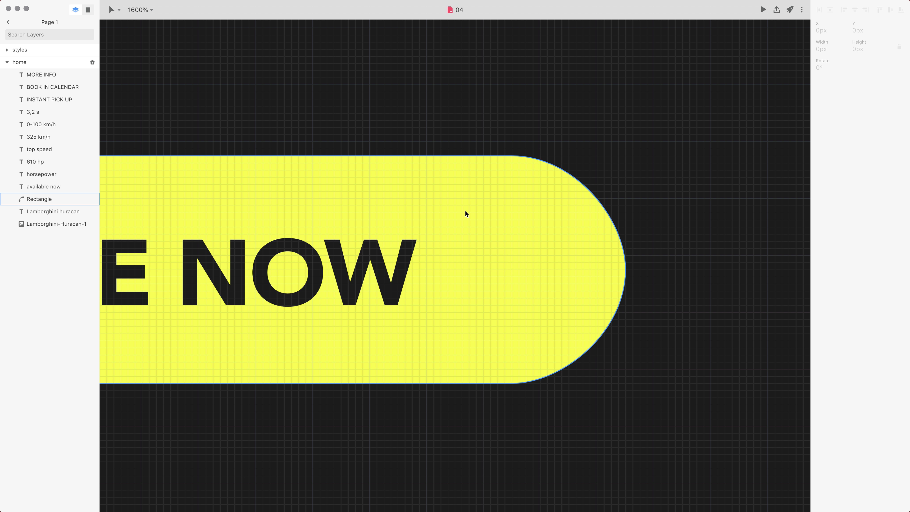
click(450, 237)
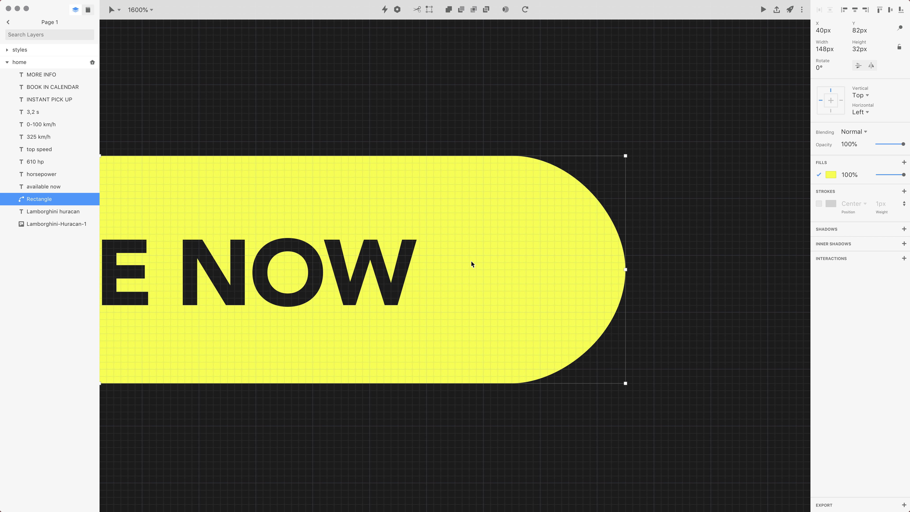
double_click(350, 172)
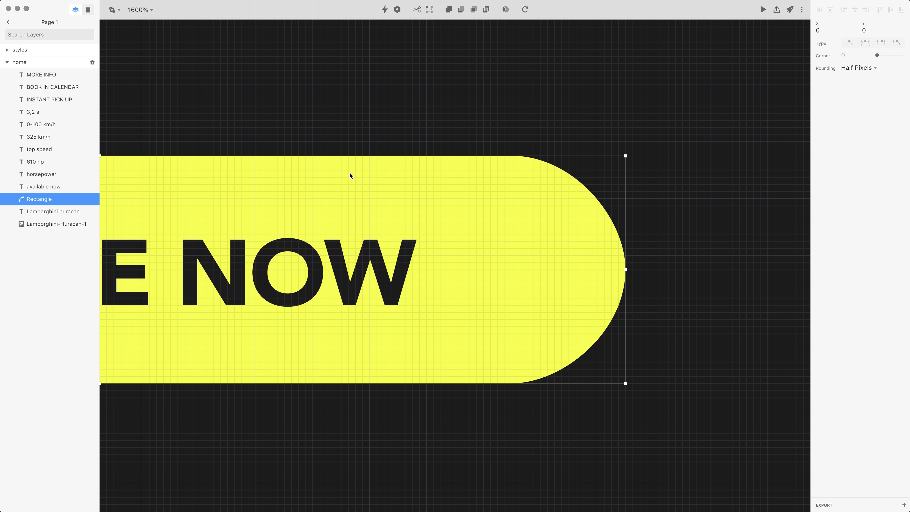
click(455, 242)
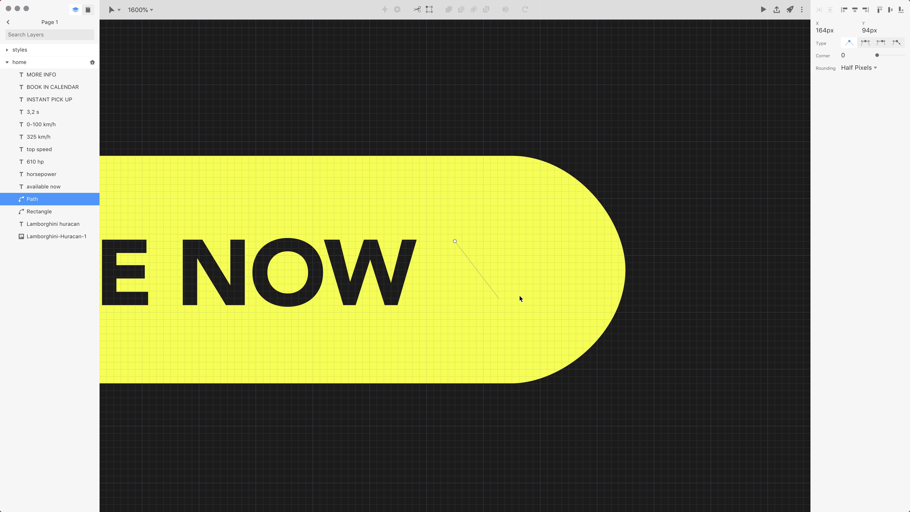
mouse_move(515, 288)
mouse_down()
mouse_move(472, 330)
mouse_move(534, 369)
mouse_move(508, 355)
mouse_up()
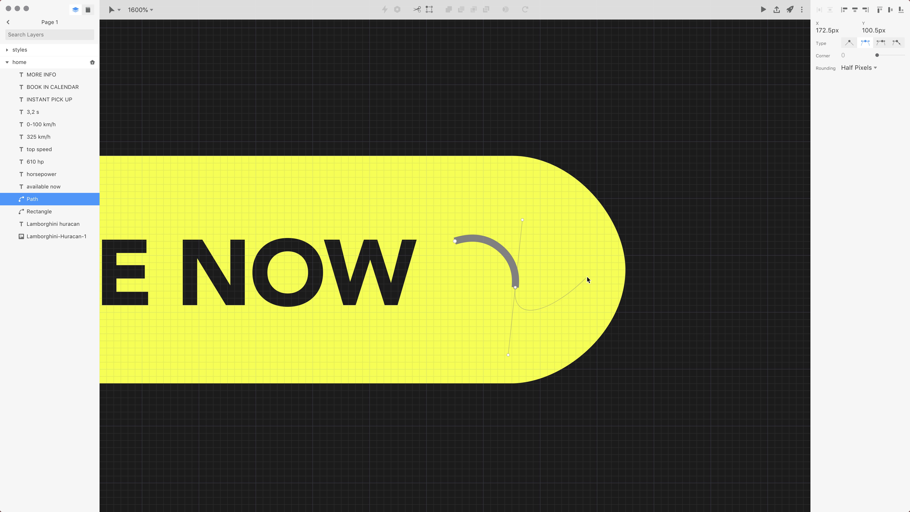
click(576, 312)
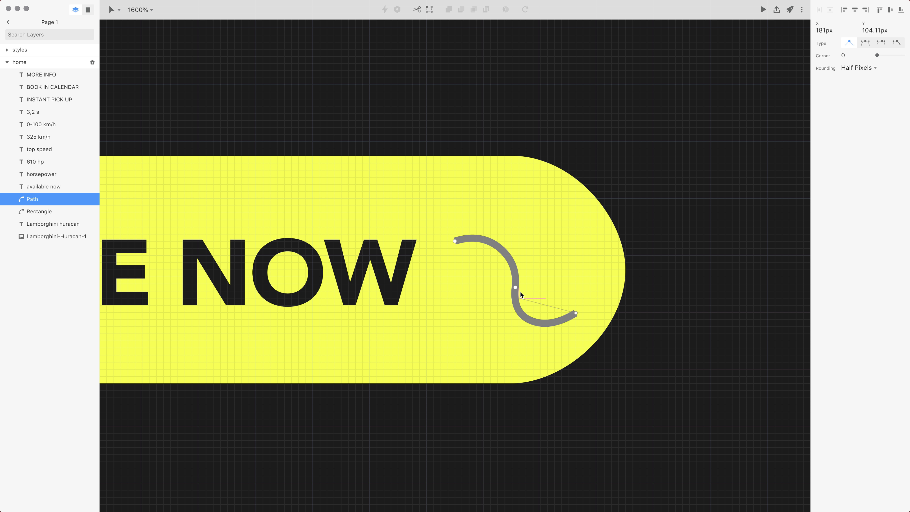
key(Escape)
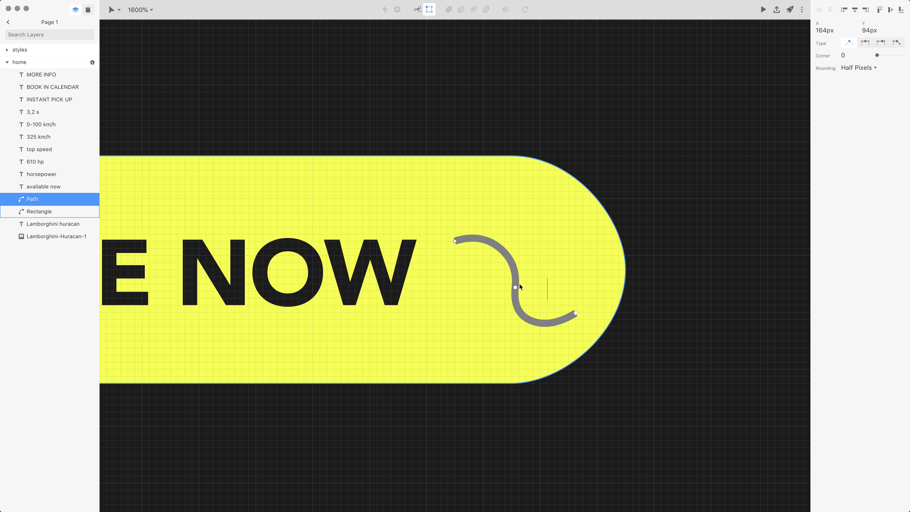
key(Escape)
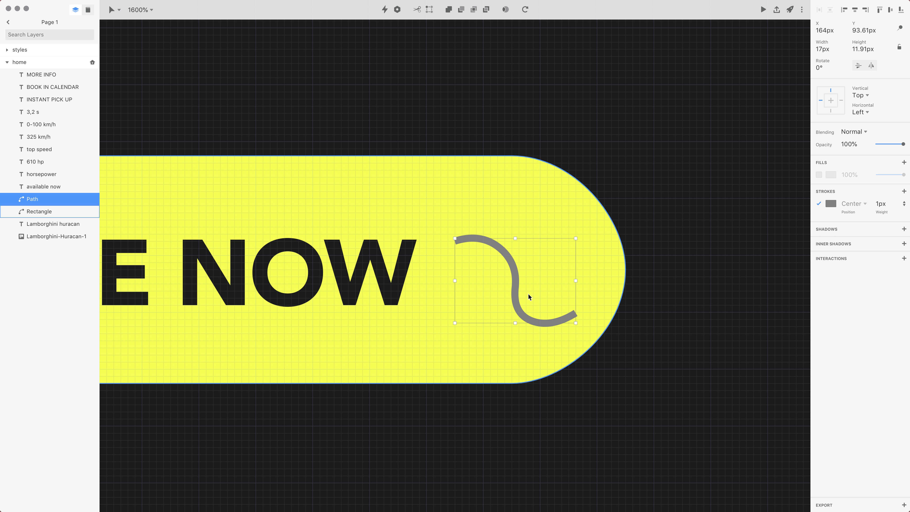
Step: Disconnect the upper handle of the S-shaped path's middle point and move it to the right
double_click(521, 289)
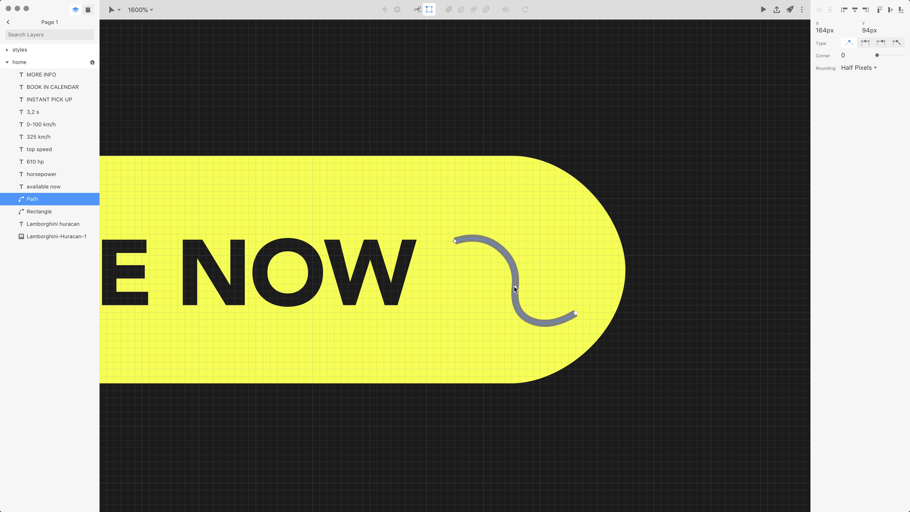
click(514, 287)
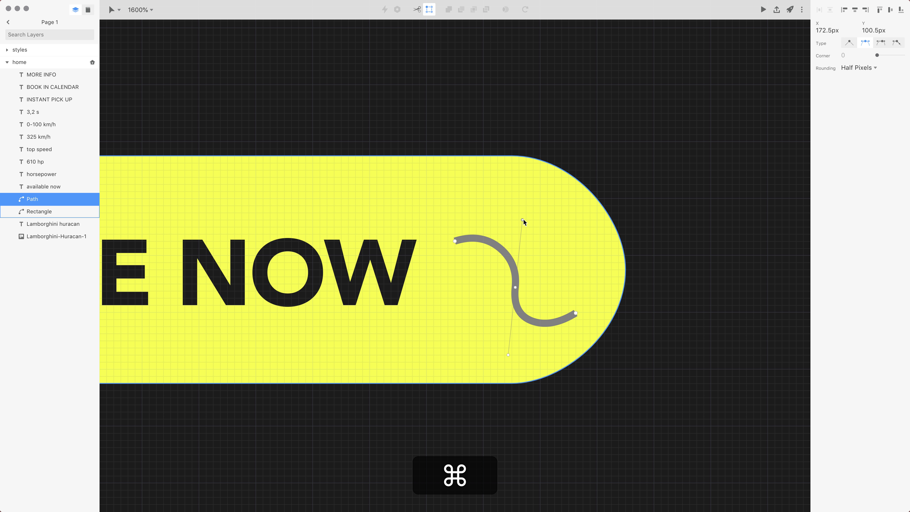
drag(523, 219, 571, 224)
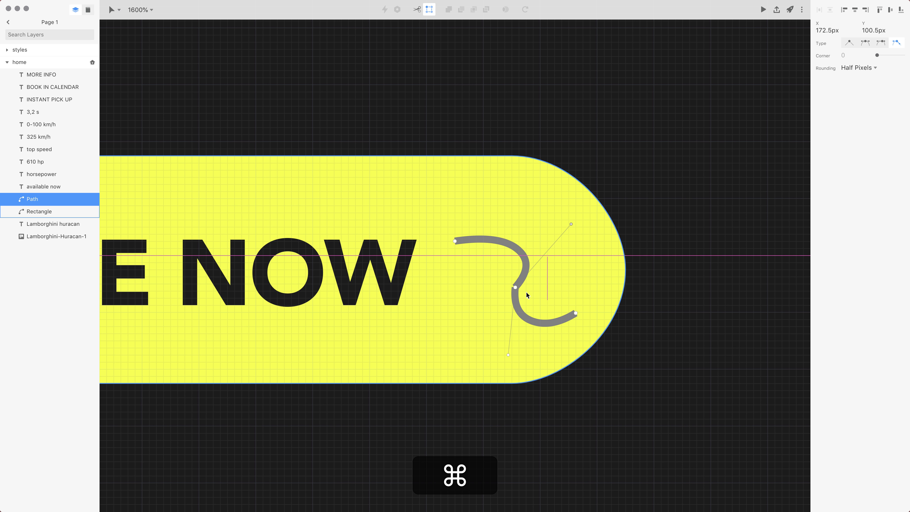
Step: Delete the S-shaped path and draw an open V-shaped path 10 px wide and 5 px high beside the word NOW
key(Delete)
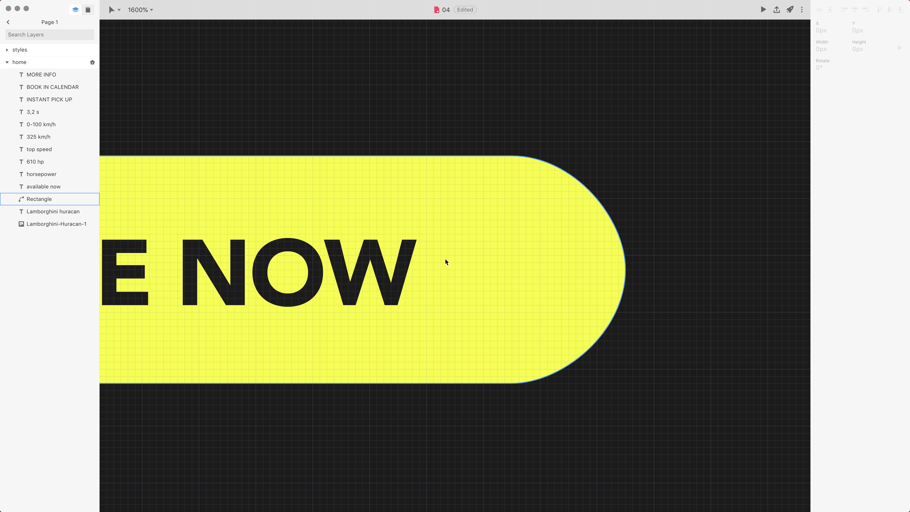
key(p)
scroll(450, 242, down, 1)
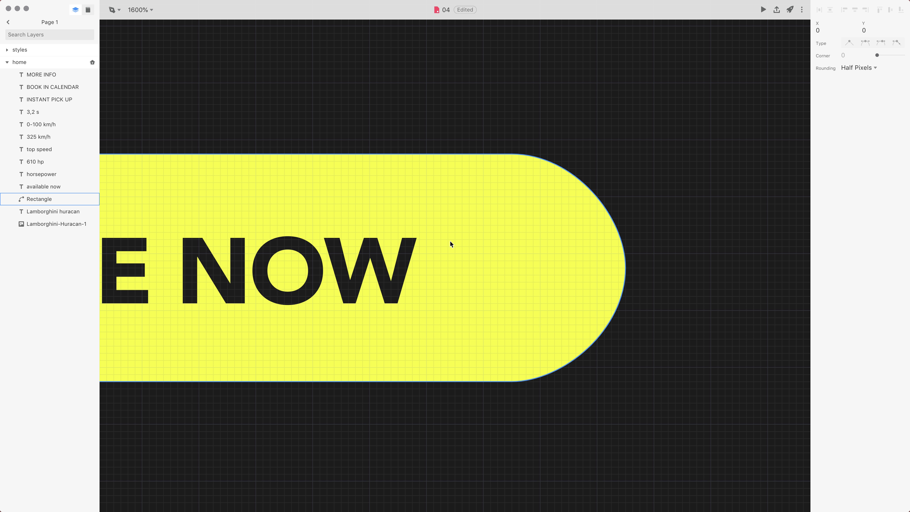
click(448, 240)
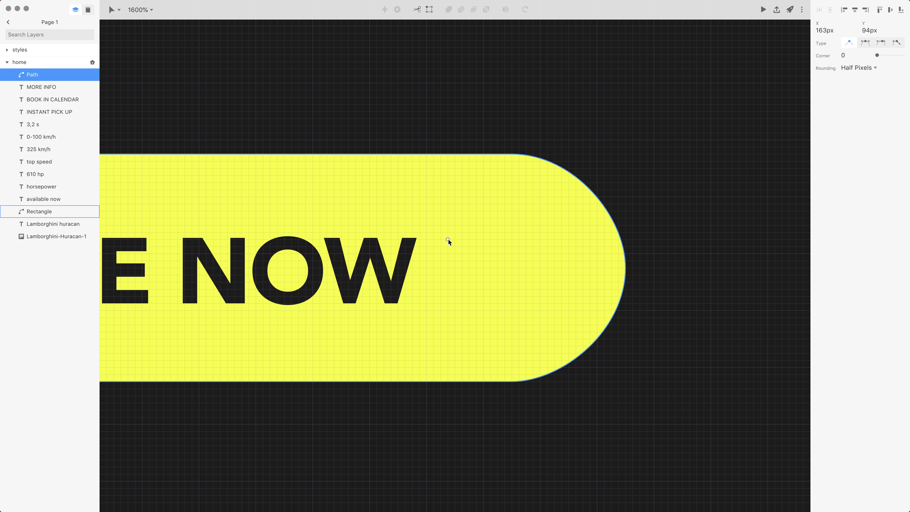
key(shift)
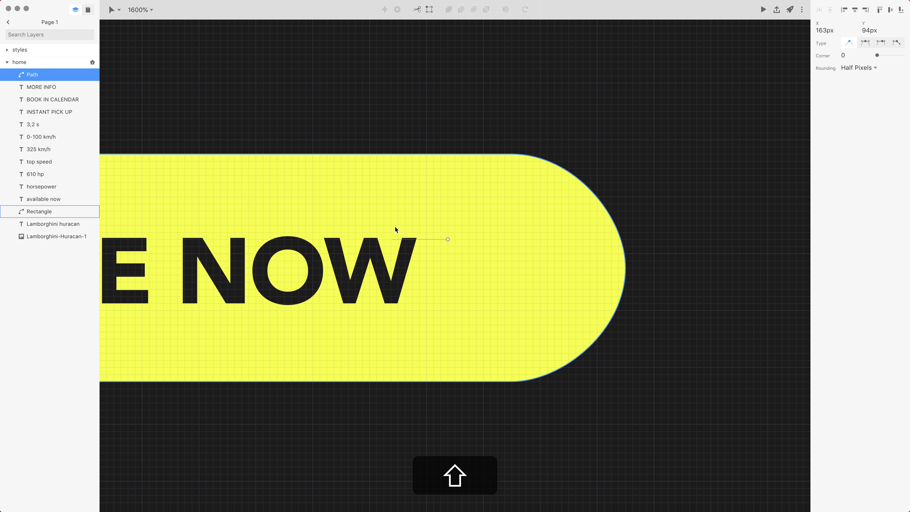
click(484, 275)
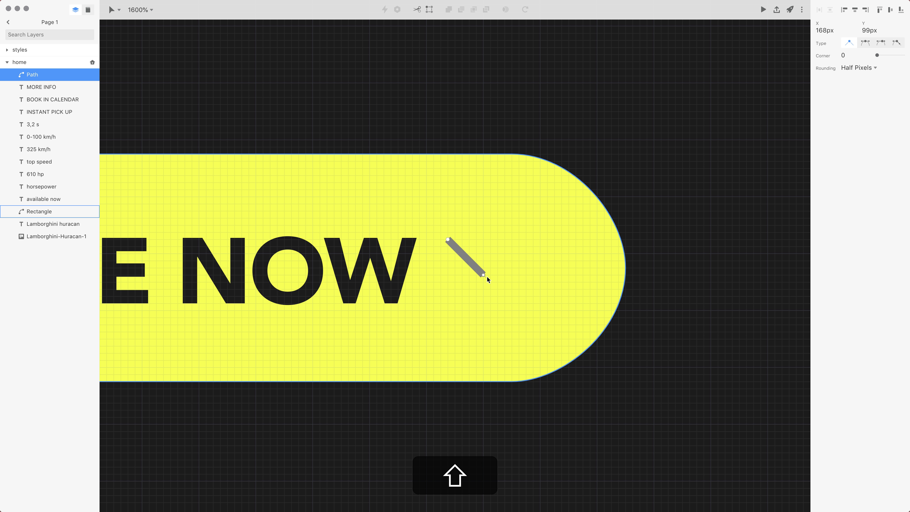
shift+click(521, 240)
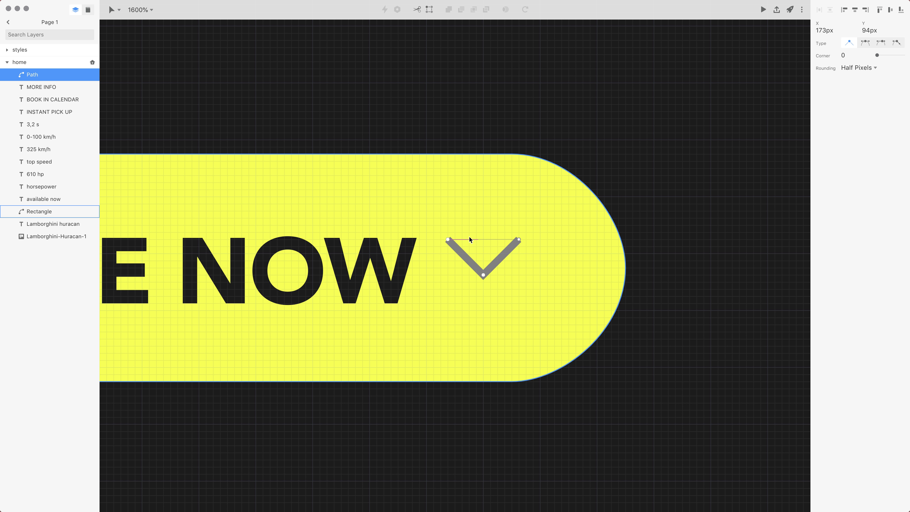
Step: Close the V-shaped path into a triangle at its first point, undo and repeat the closing, and leave point editing
click(449, 240)
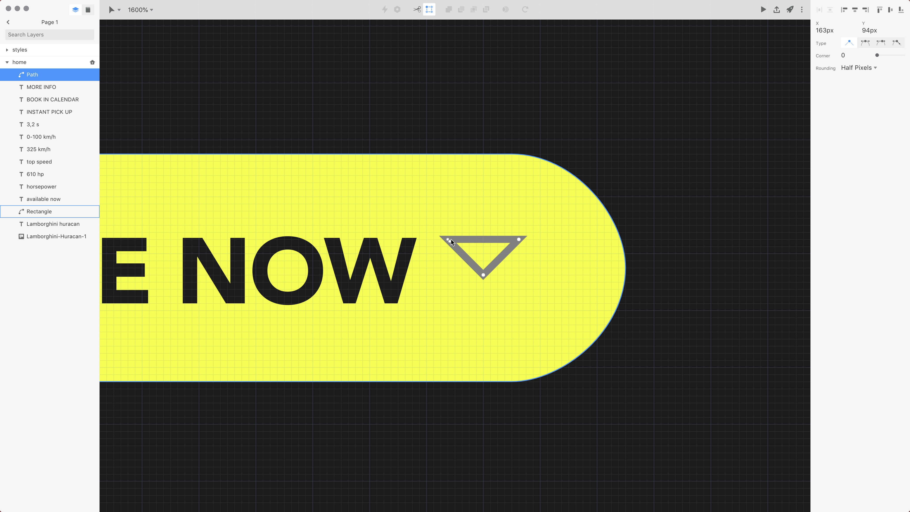
key(super+z)
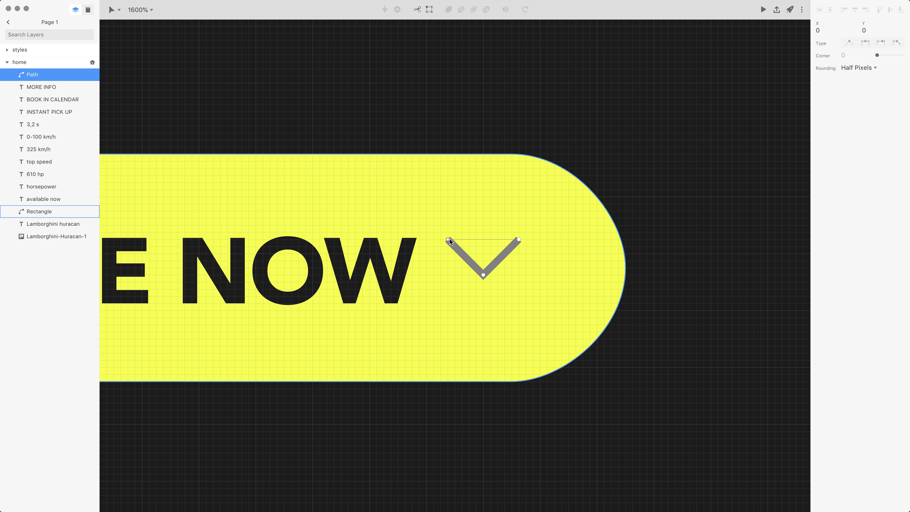
click(449, 239)
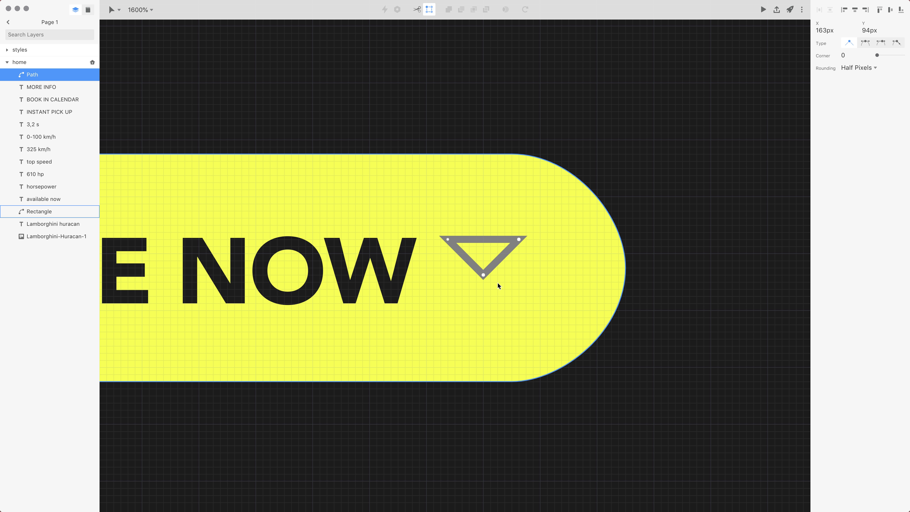
key(super+Return)
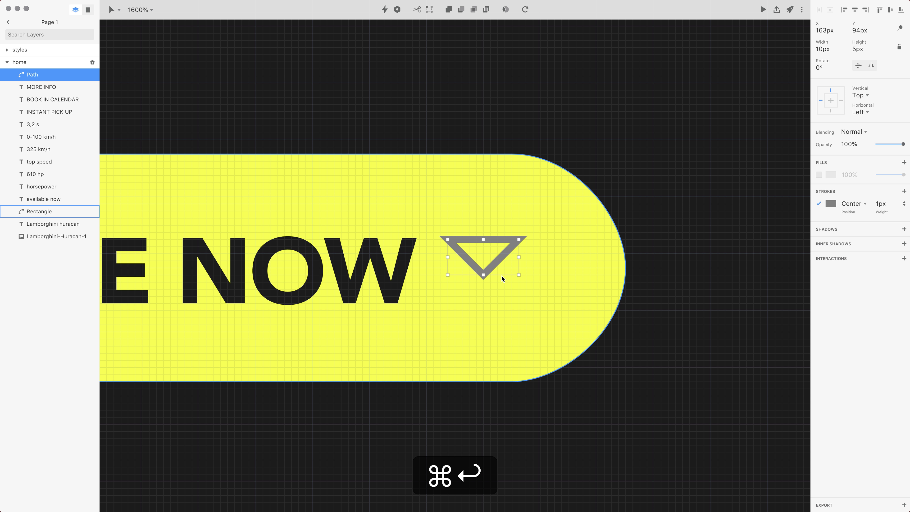
Step: Try other stroke positions on the triangle, including Outside, and return the position to Center
key(super+2)
key(super+minus)
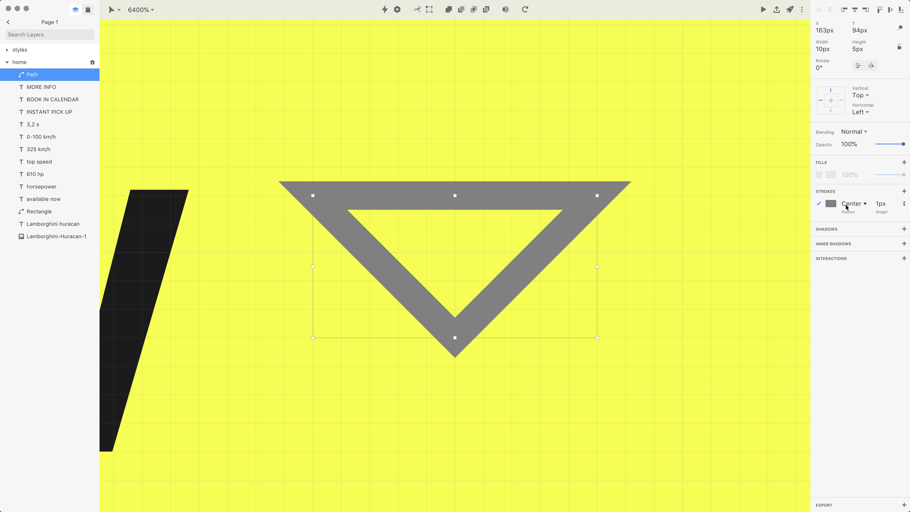
click(865, 204)
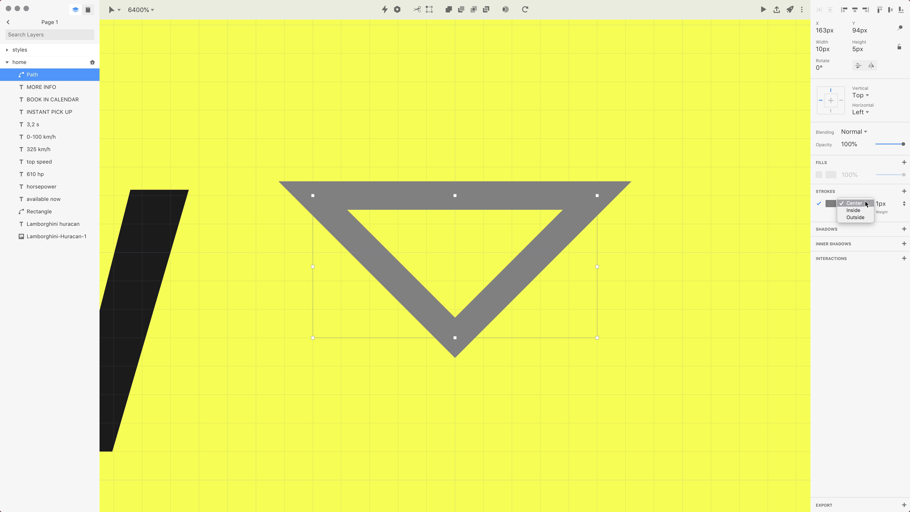
click(860, 211)
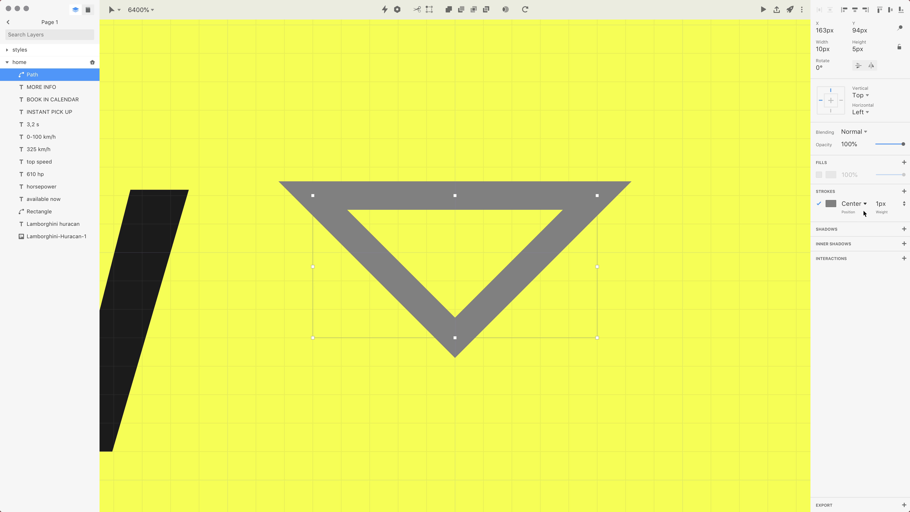
click(859, 204)
click(855, 204)
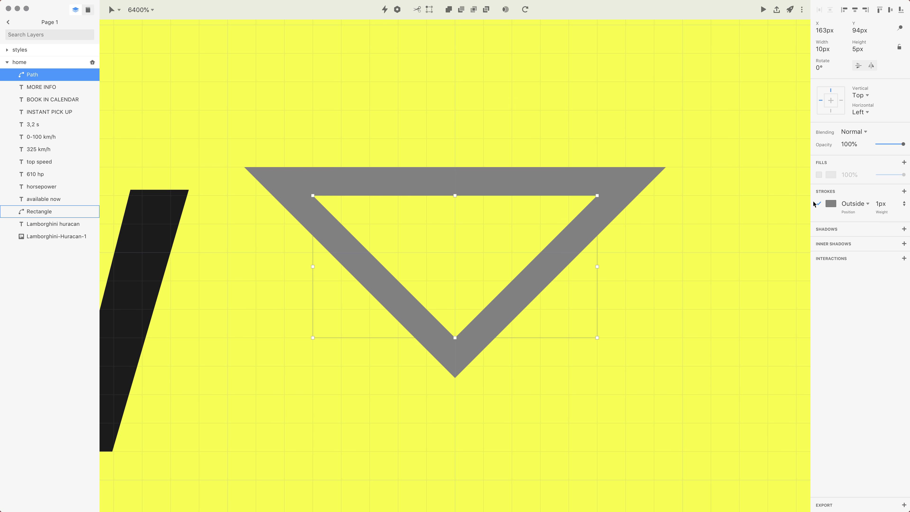
click(855, 204)
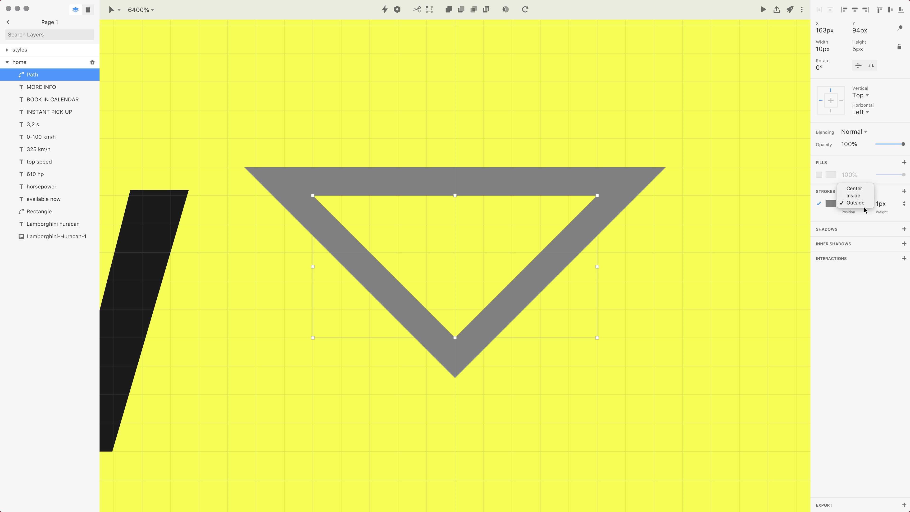
click(855, 191)
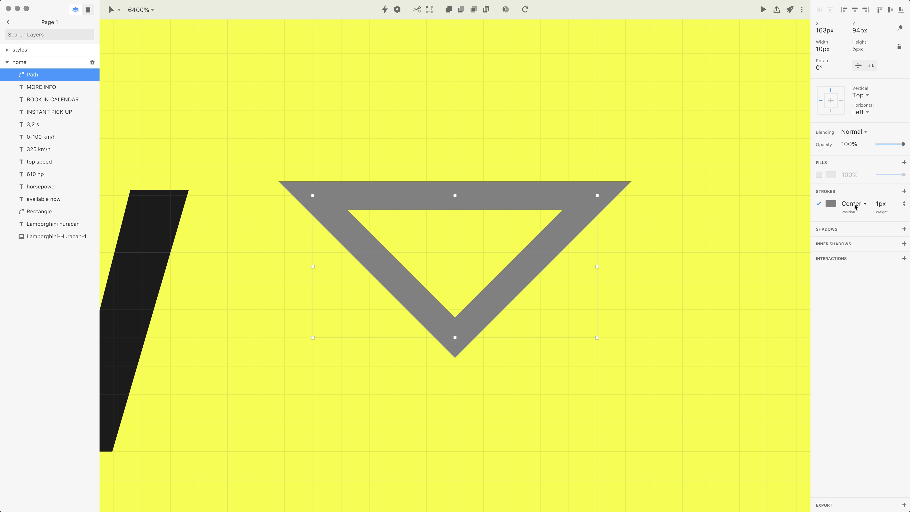
Step: Try thicker stroke weights such as 2 px on the triangle and return the weight to 1 px
click(889, 204)
text(2)
key(BackSpace)
text(1)
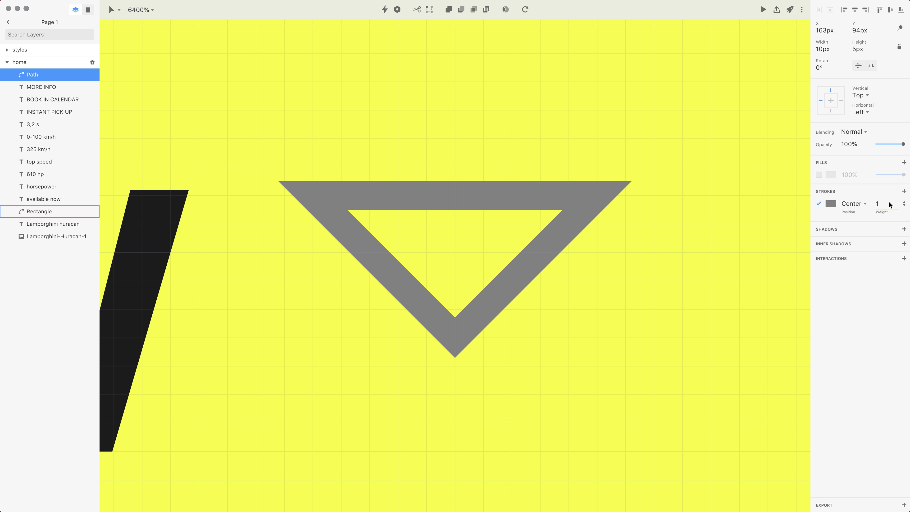
key(Up)
key(Up)
key(Down)
key(Down)
Step: Show the triangle's advanced stroke options and set its joins to round
click(904, 203)
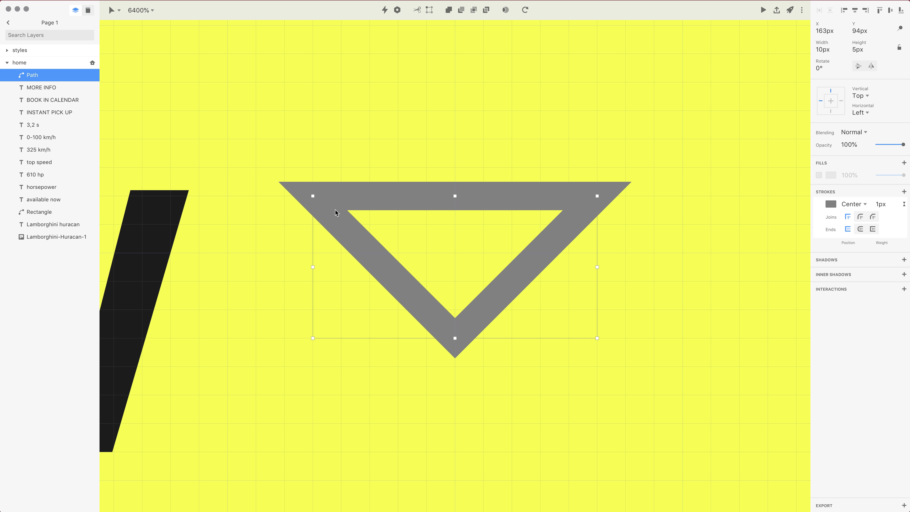
click(861, 217)
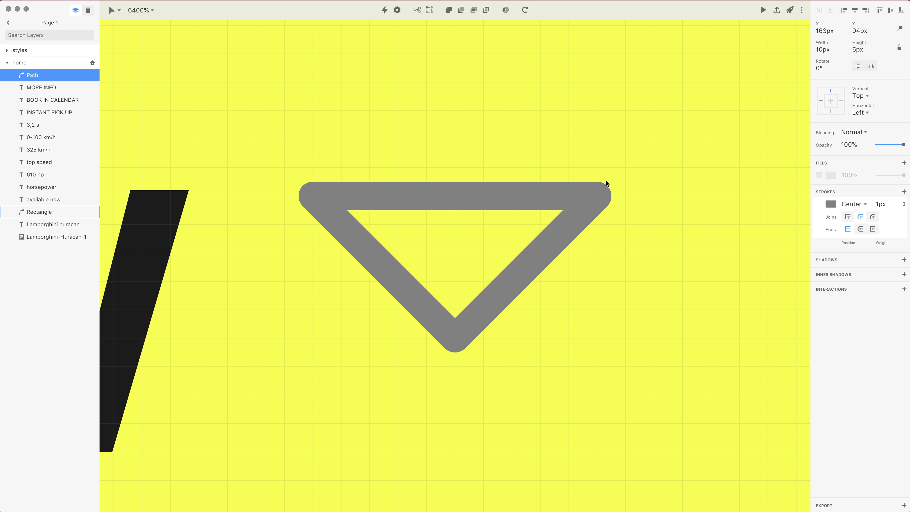
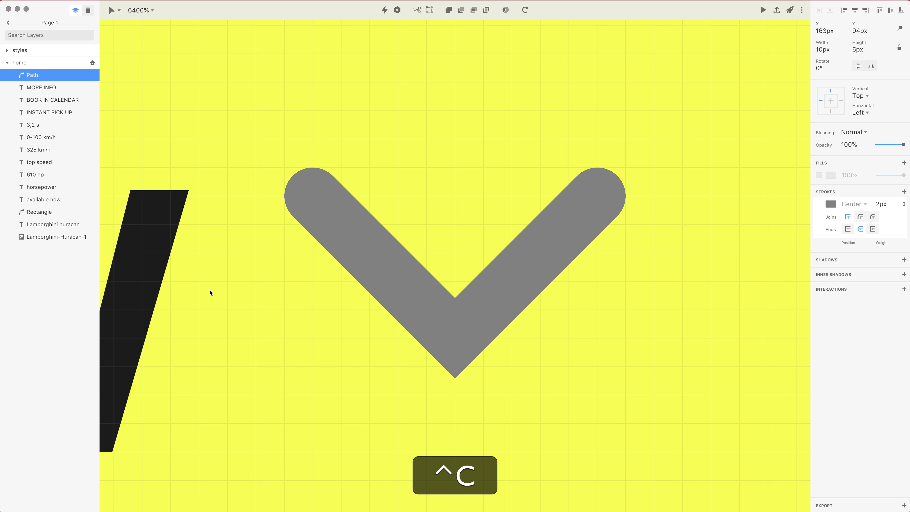
Step: Give the chevron's stroke the dark color sampled from the letter W and move the chevron to X 166 px, Y 96 px
click(157, 231)
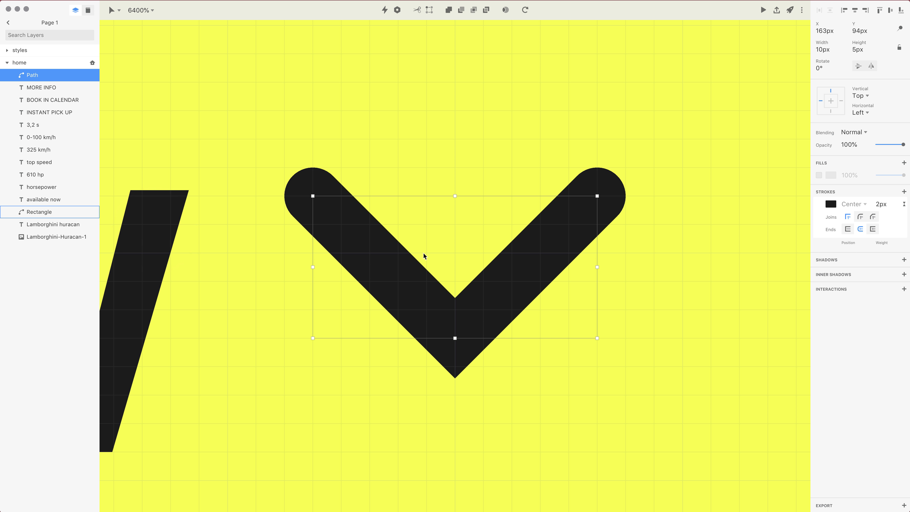
key(super+minus)
key(super+minus)
key(super+minus)
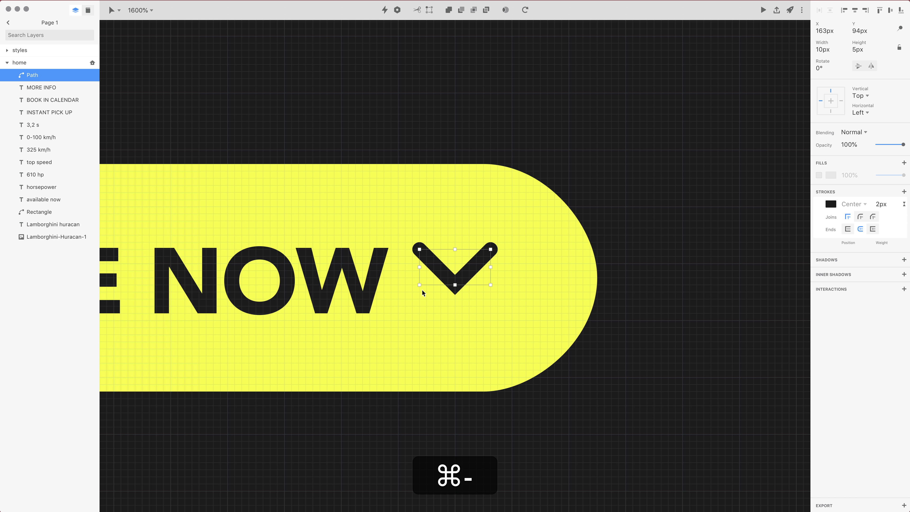
key(Right)
key(Right)
key(Right)
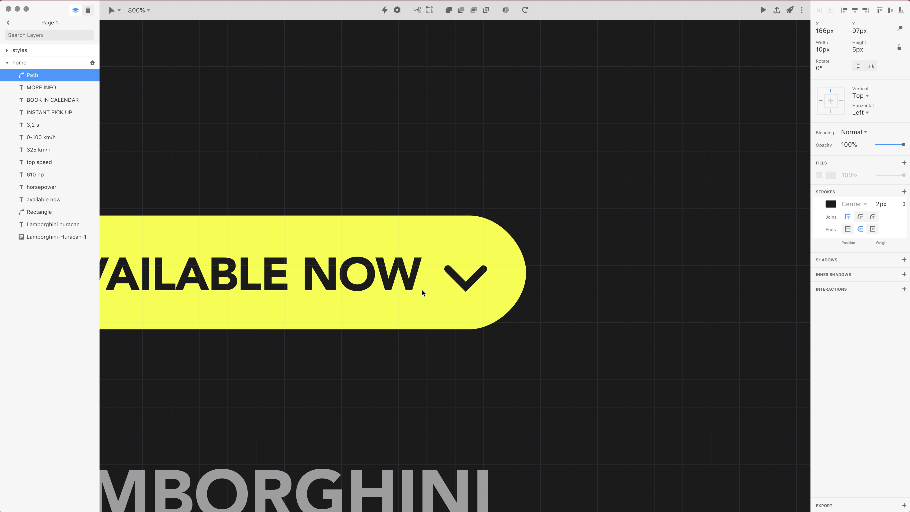
key(Down)
key(Down)
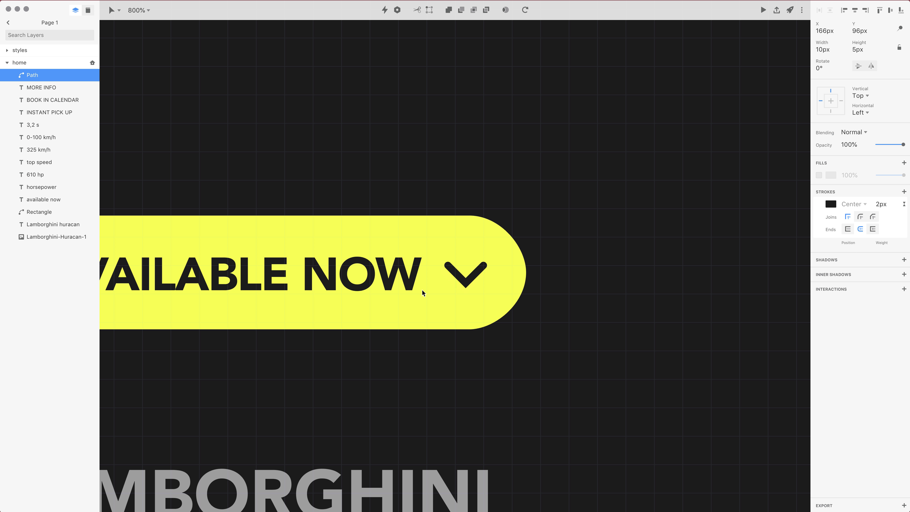
Step: Deselect the chevron and select the yellow rectangle behind the AVAILABLE NOW text
key(super)
key(super+0)
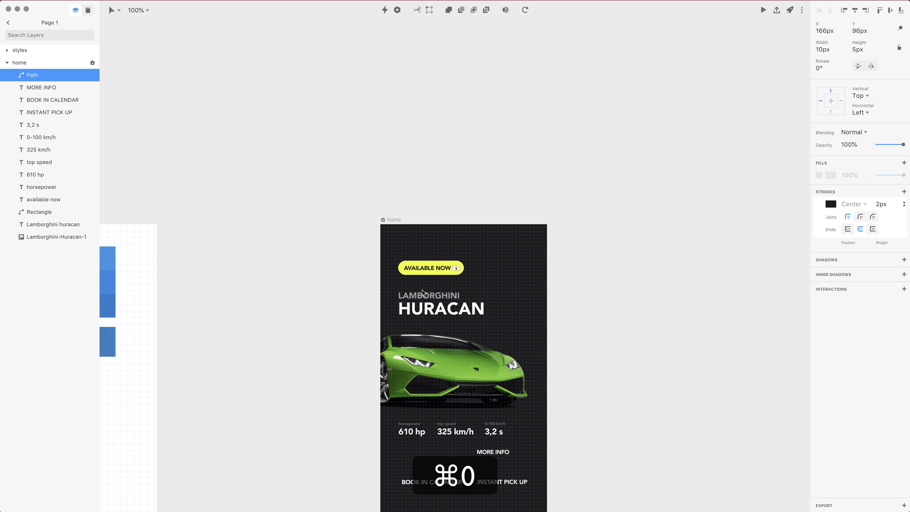
click(556, 315)
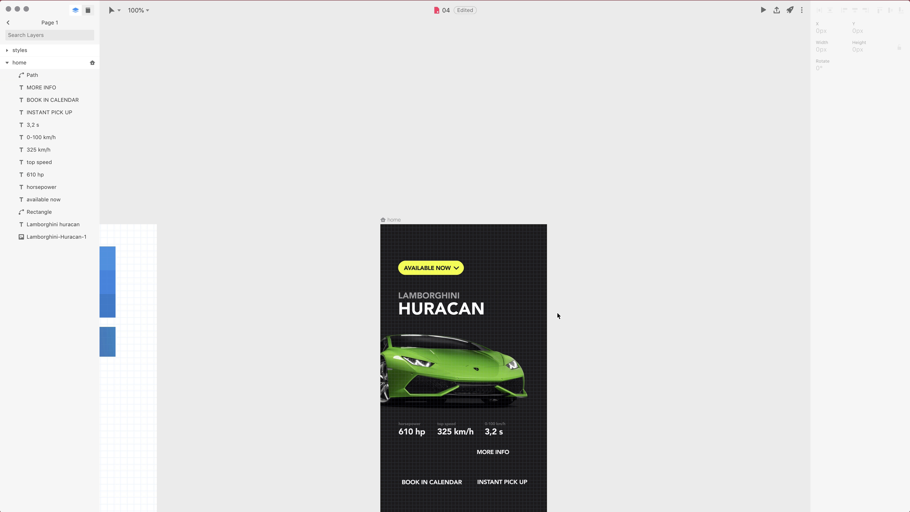
click(423, 275)
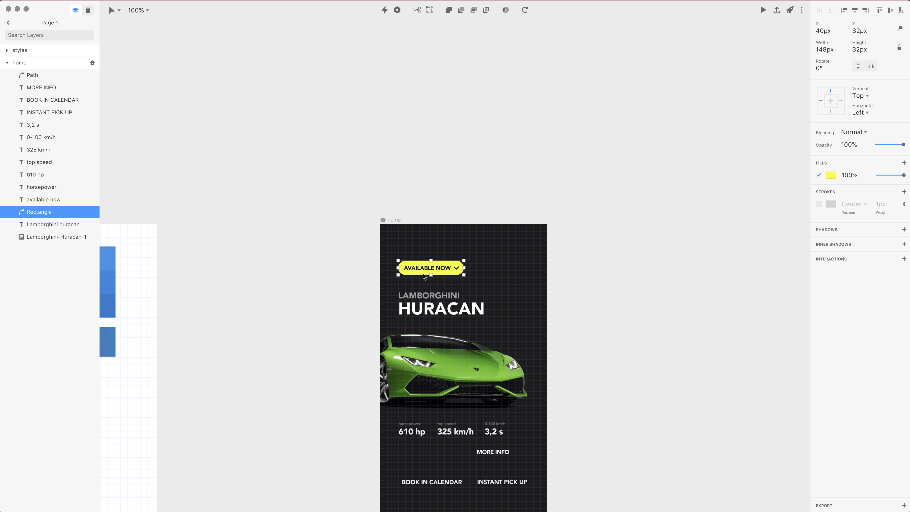
key(super+2)
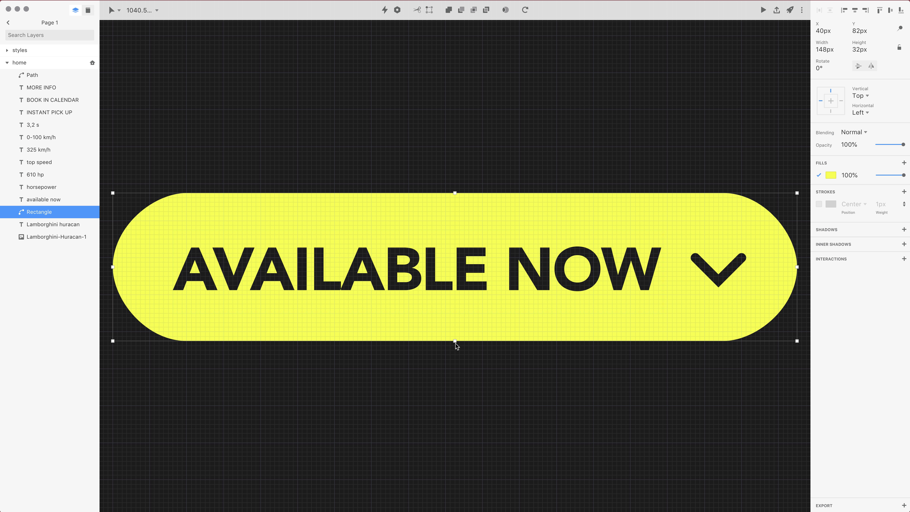
Step: Try making the yellow rectangle taller by moving only its lower edge, and undo the resize
key(shift+super+grave)
scroll(457, 341, down, 1)
key(alt)
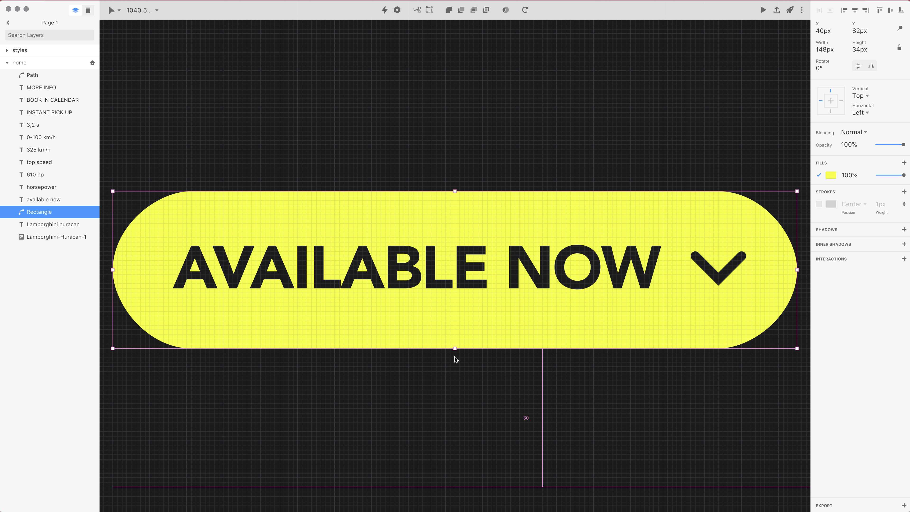
mouse_move(461, 337)
mouse_down()
mouse_move(461, 364)
mouse_move(460, 355)
mouse_up()
key(super+z)
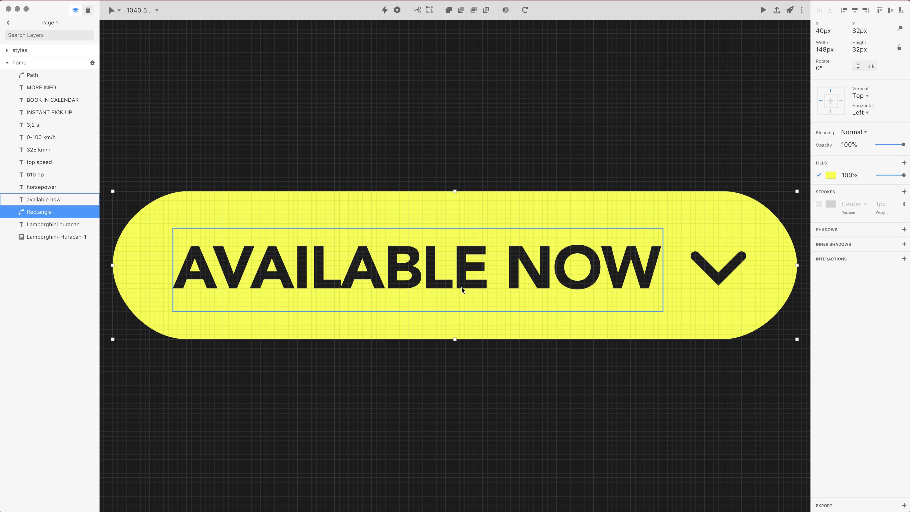
Step: Resize the yellow rectangle symmetrically about its center to 22 px high and 144 px wide
key(alt)
drag(455, 339, 458, 315)
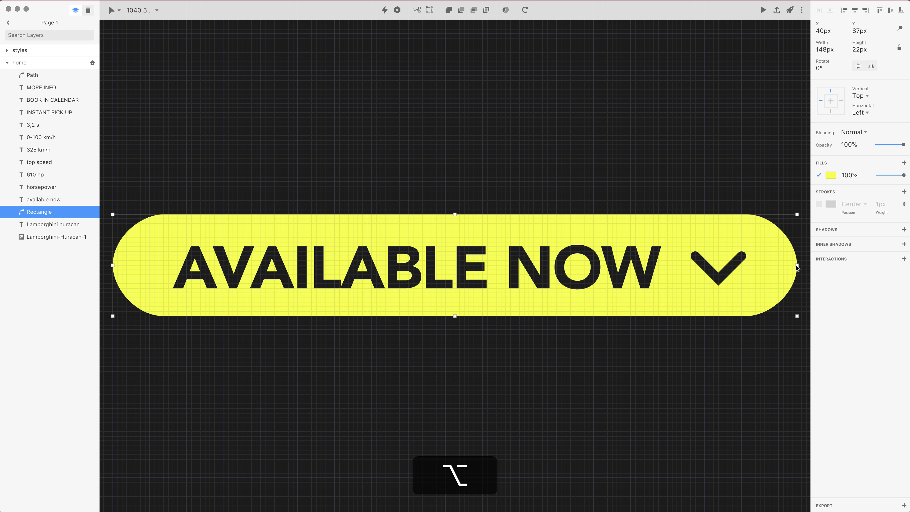
mouse_move(796, 266)
mouse_down()
mouse_move(776, 266)
mouse_move(787, 265)
mouse_up()
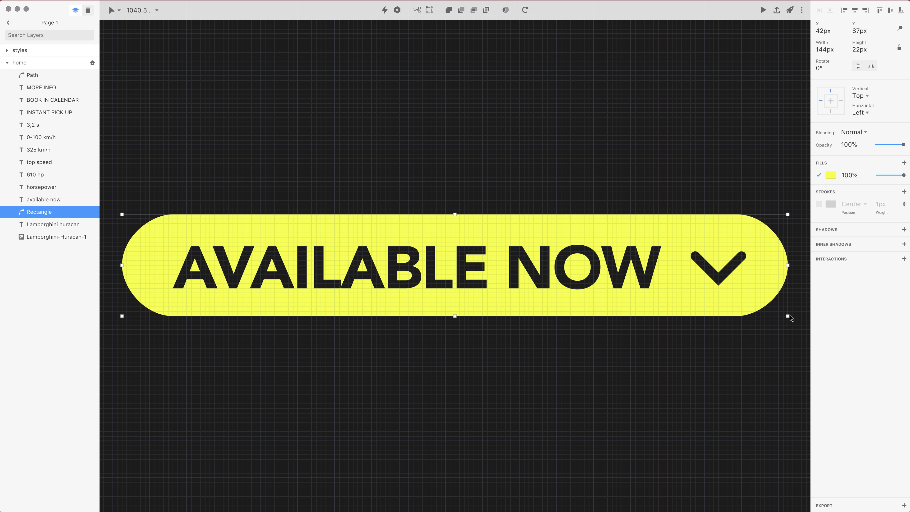
Step: Try scaling the yellow rectangle from its lower-right corner, then narrow it symmetrically to 140 px wide and deselect it
drag(788, 316, 800, 359)
key(shift+super+z)
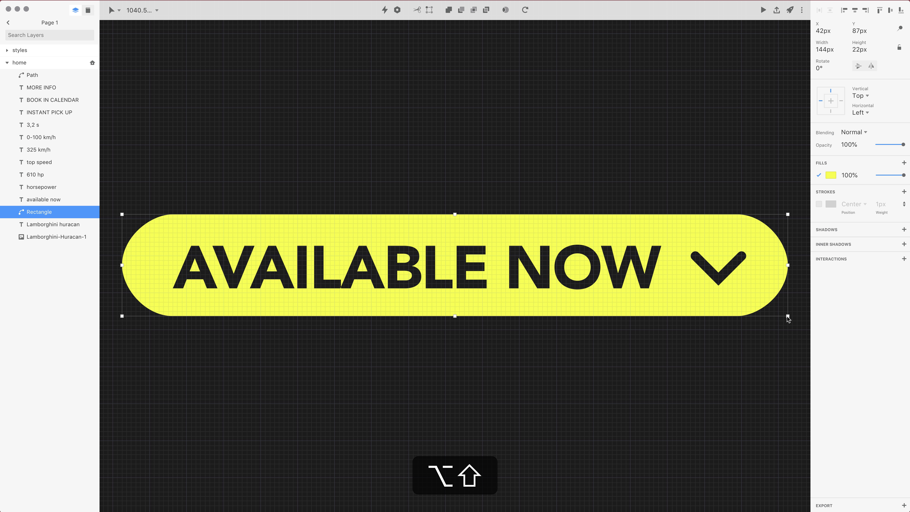
drag(787, 316, 773, 378)
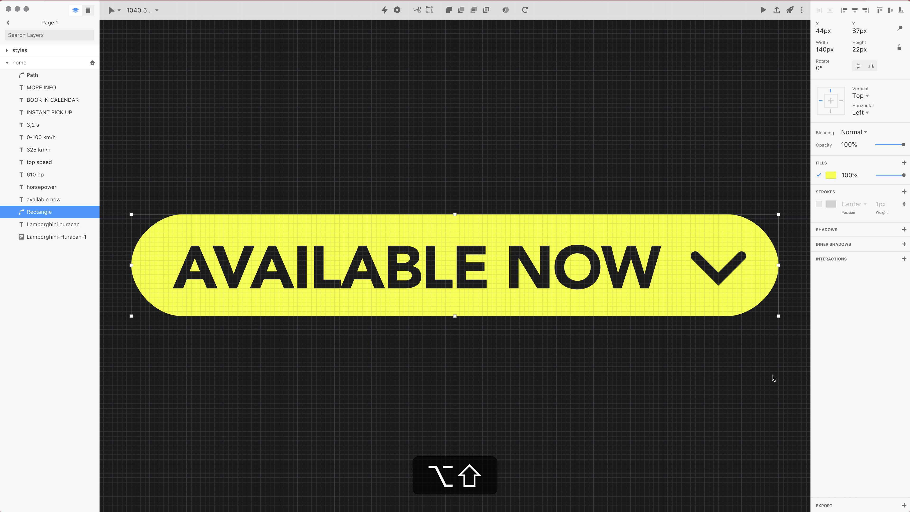
click(431, 138)
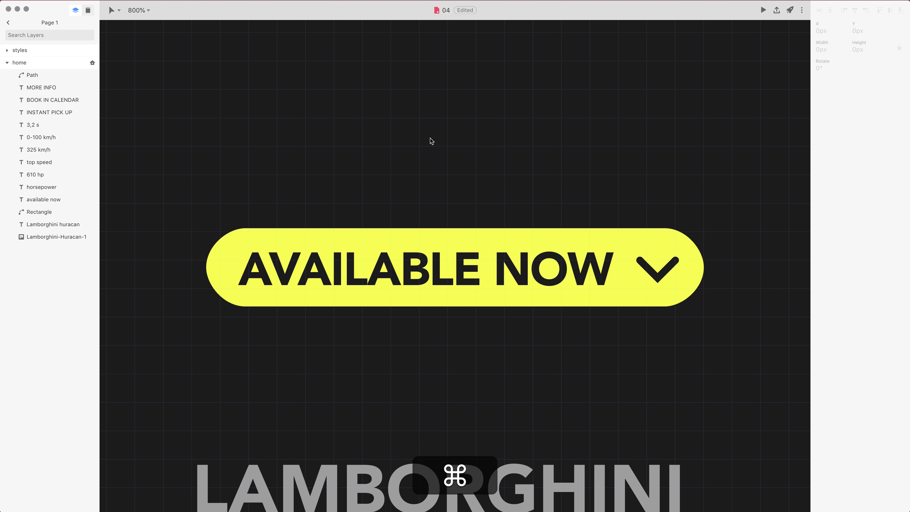
Step: Draw a rectangle about 160 px wide and 40 px high over the BOOK IN CALENDAR text
key(super+minus)
key(super+minus)
scroll(489, 239, down, 8)
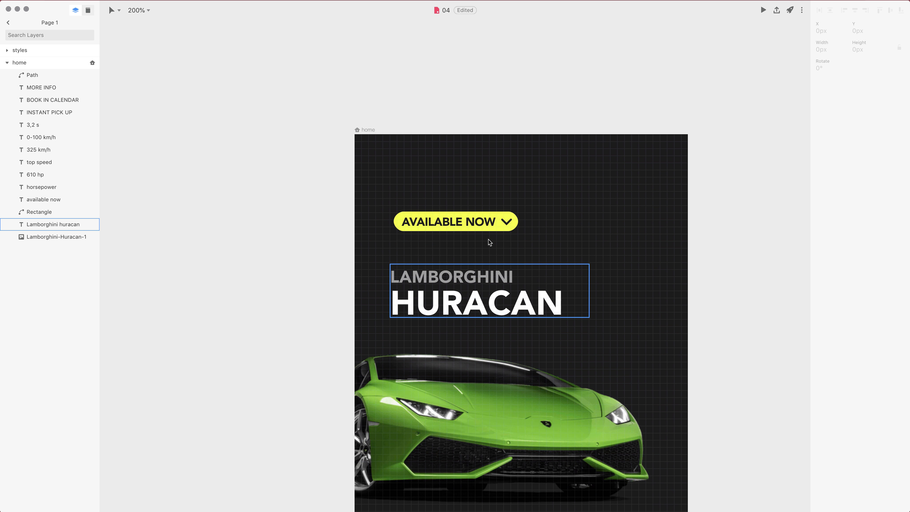
scroll(526, 323, down, 2)
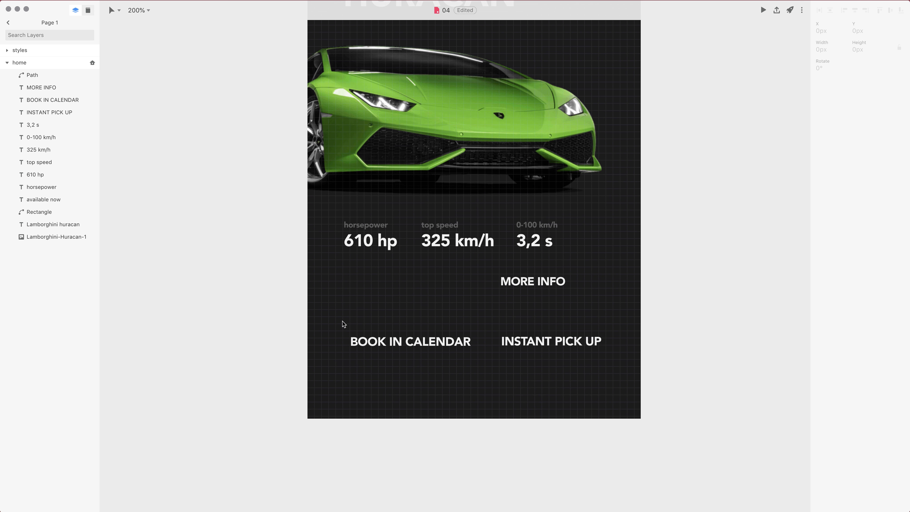
click(364, 341)
key(r)
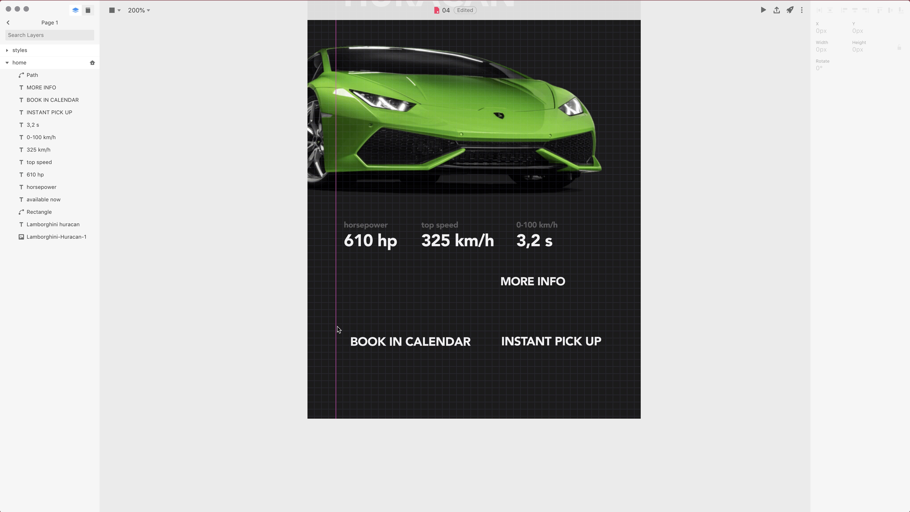
drag(336, 324, 481, 360)
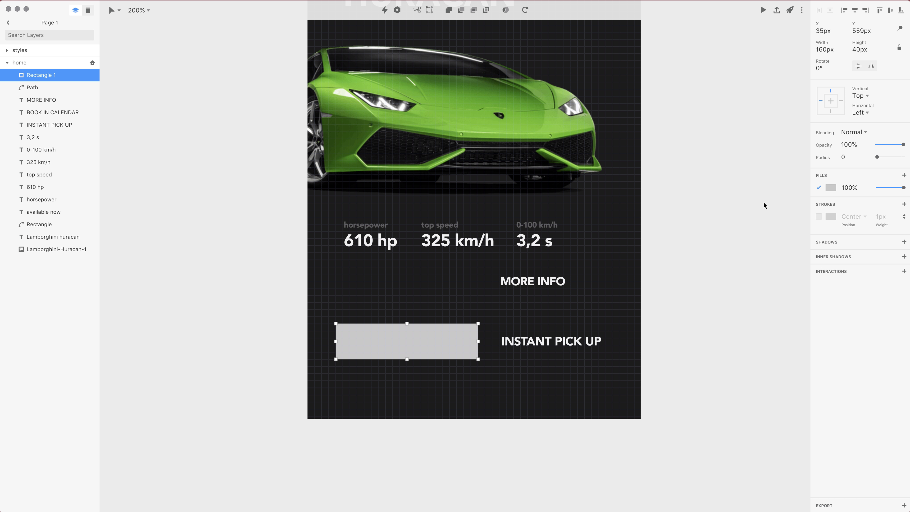
Step: Turn the new rectangle into a rounded outline with no fill, a 3 px stroke and a corner radius of 73
click(820, 188)
click(818, 216)
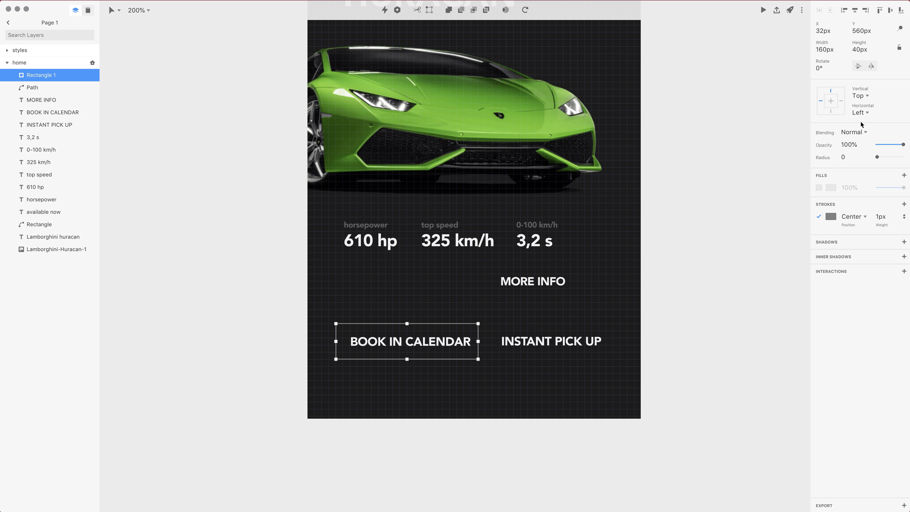
drag(878, 156, 897, 157)
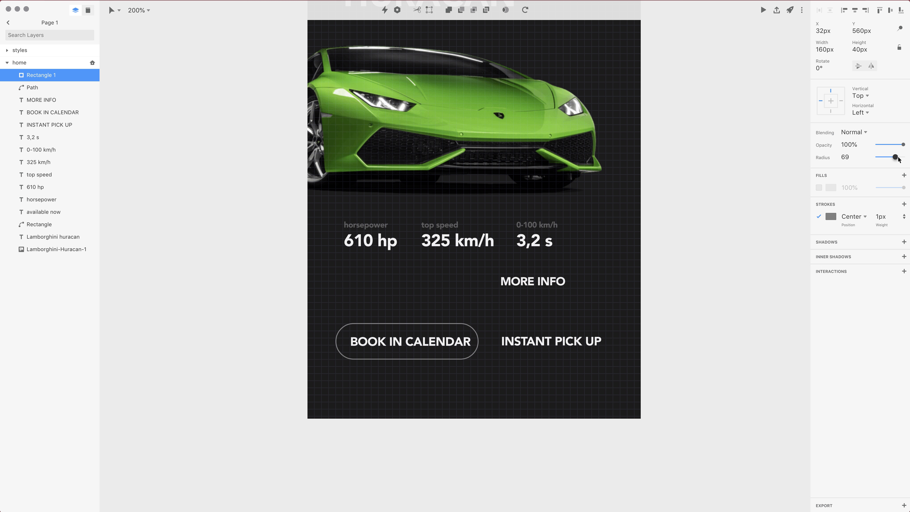
click(890, 218)
text(3)
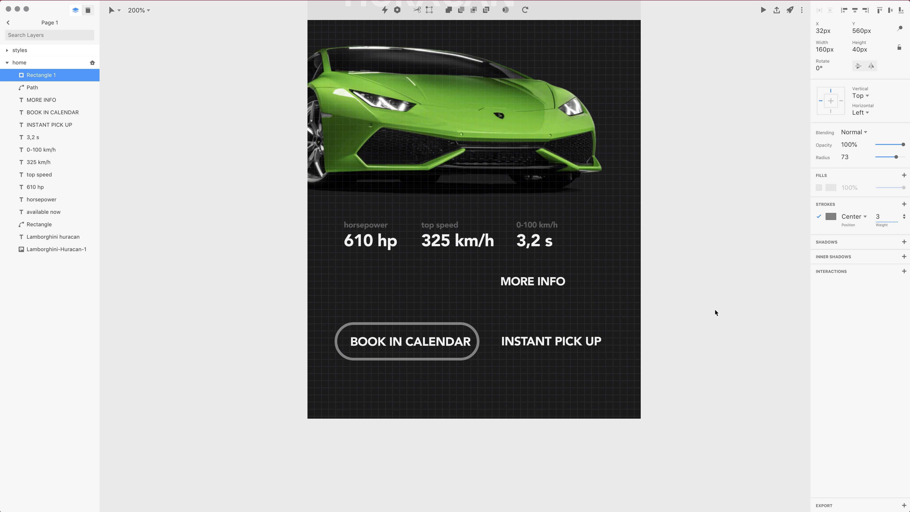
Step: Nudge the rounded outline horizontally around the BOOK IN CALENDAR text to an X position of 31 px
click(387, 393)
click(363, 357)
key(Right)
key(Right)
key(Right)
key(Right)
key(Right)
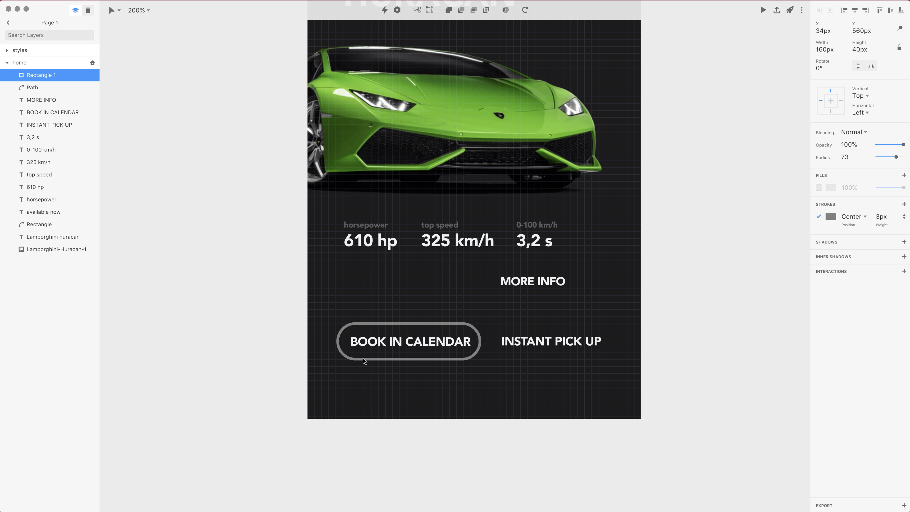
key(Left)
key(Left)
key(Left)
key(Left)
key(Left)
key(Left)
Step: Center the BOOK IN CALENDAR text and its rounded outline horizontally on each other
click(399, 342)
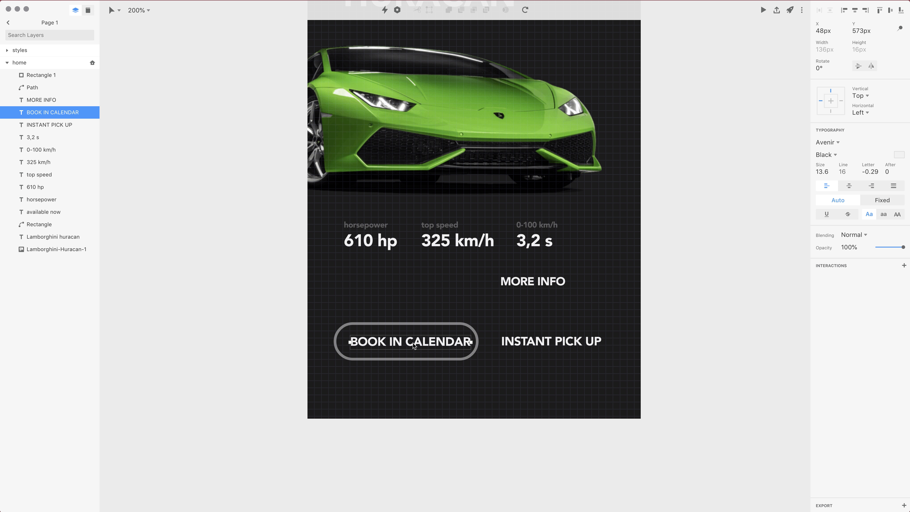
shift+click(416, 324)
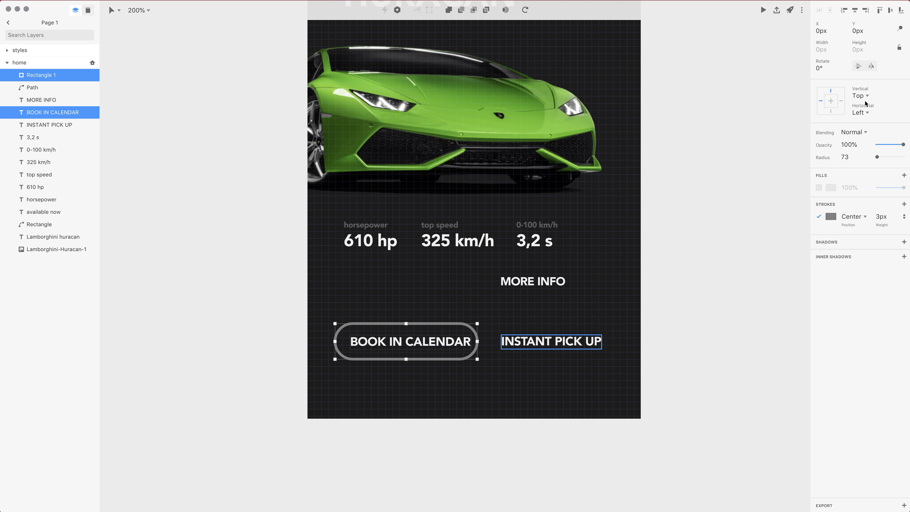
click(855, 11)
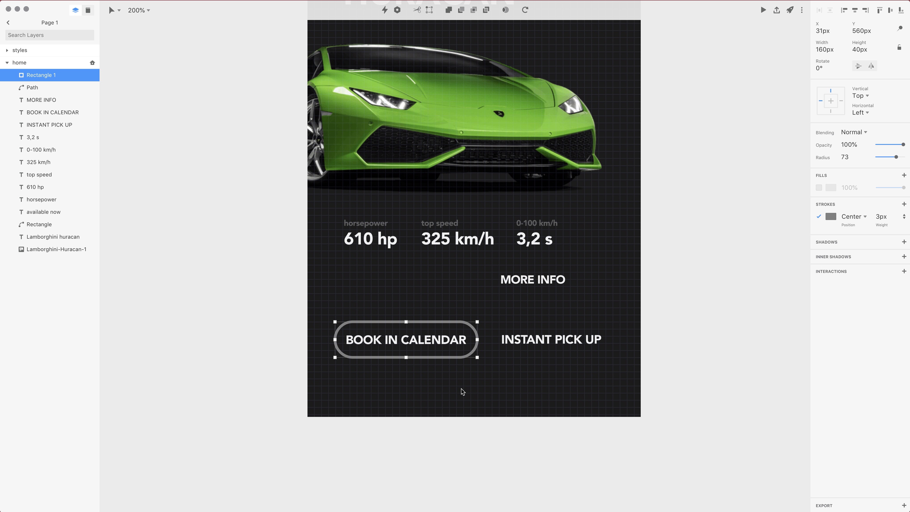
Step: Sample the white of the 325 km/h text as the outline's stroke color and set the stroke position to Inside
key(ctrl+c)
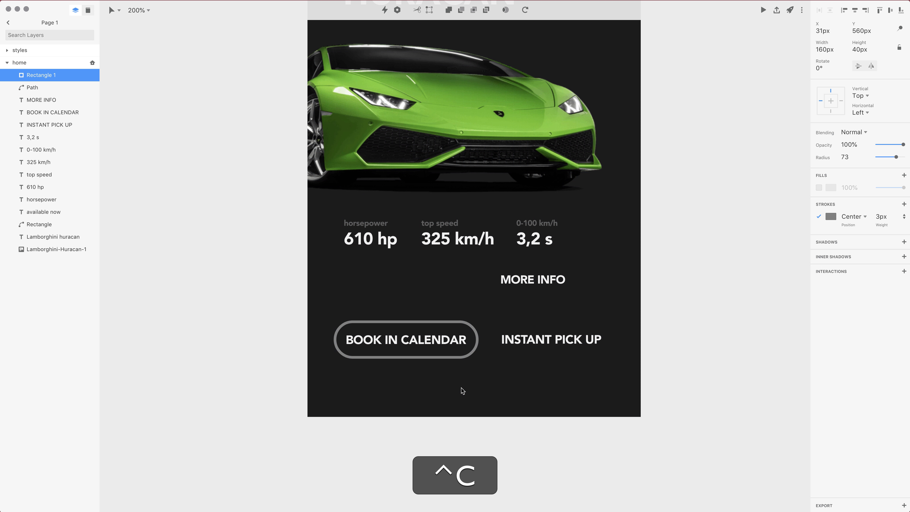
click(444, 235)
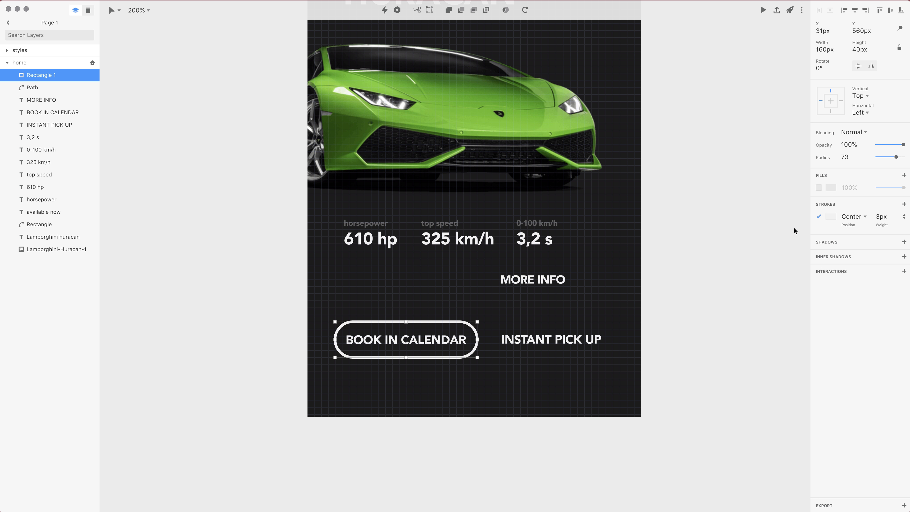
click(861, 216)
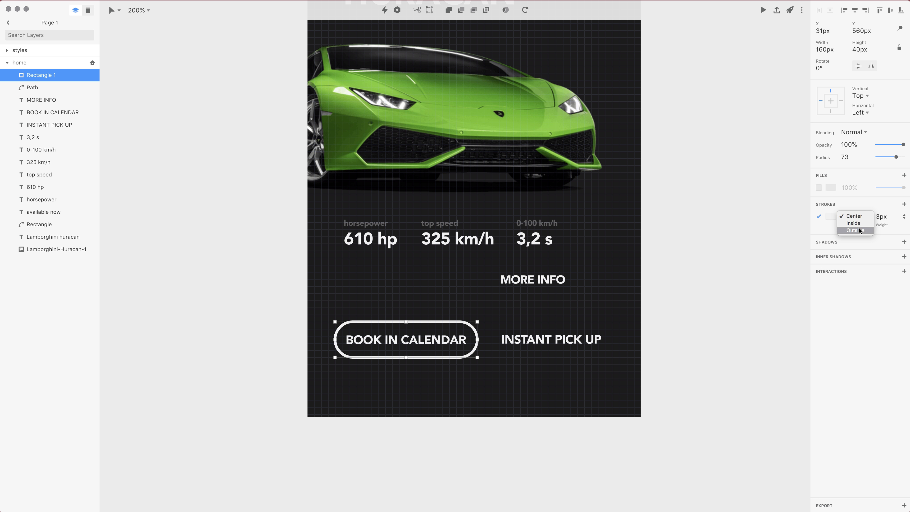
click(854, 223)
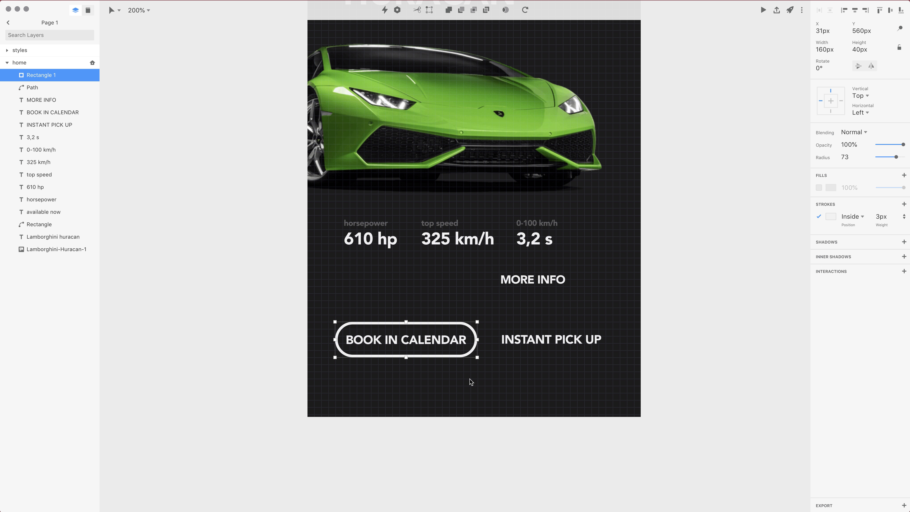
Step: Duplicate the outline onto INSTANT PICK UP, narrow it symmetrically to 134 px and nudge it to X 206 px
drag(421, 355, 569, 354)
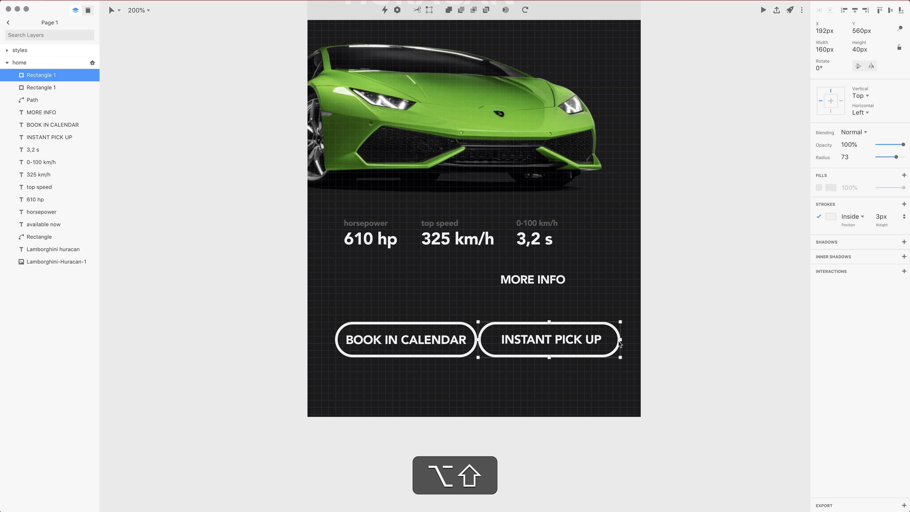
drag(620, 344, 610, 345)
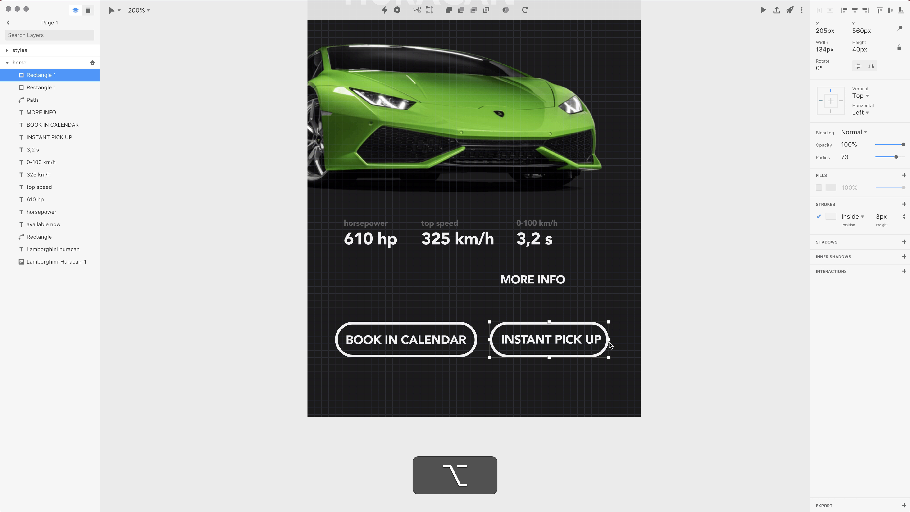
key(alt+Right)
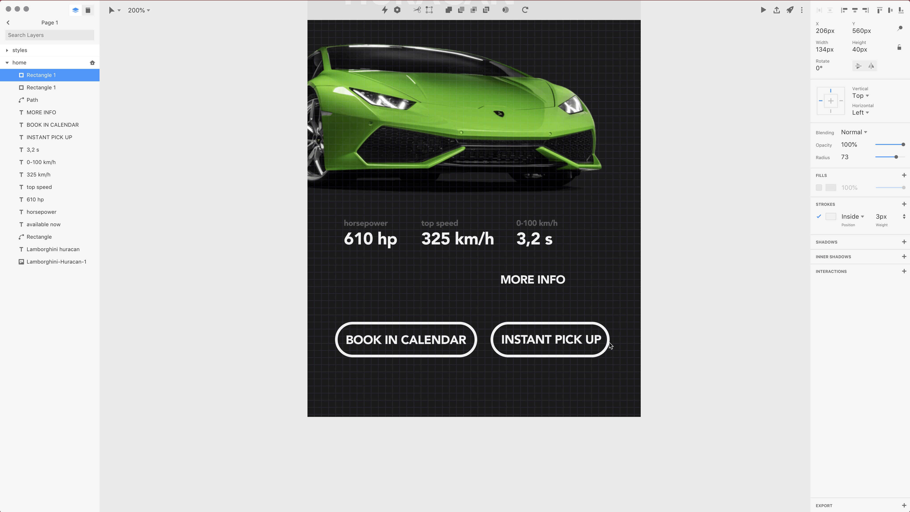
Step: Enable the fill and disable the stroke on the rounded rectangle around INSTANT PICK UP
click(612, 344)
click(515, 325)
click(820, 187)
click(818, 217)
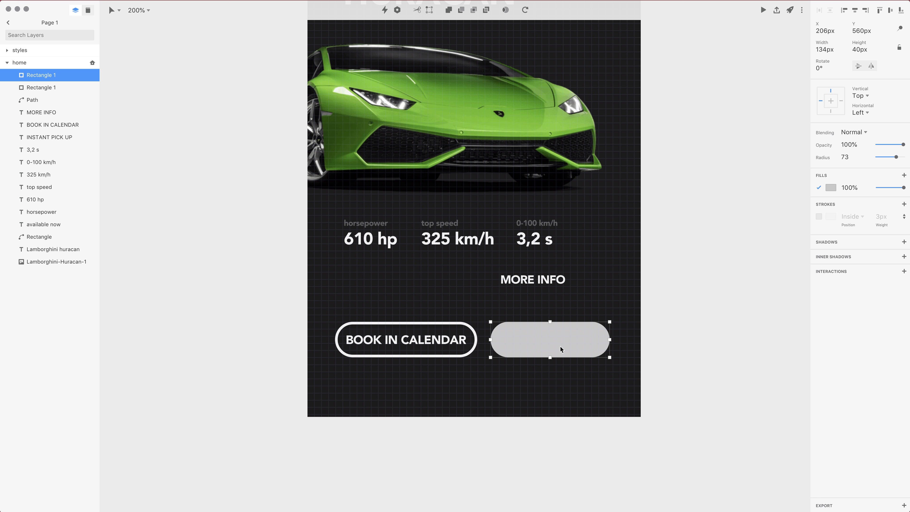
Step: Copy the style of the pink-to-blue gradient rectangle on the styles artboard
key(super+minus)
key(super+space)
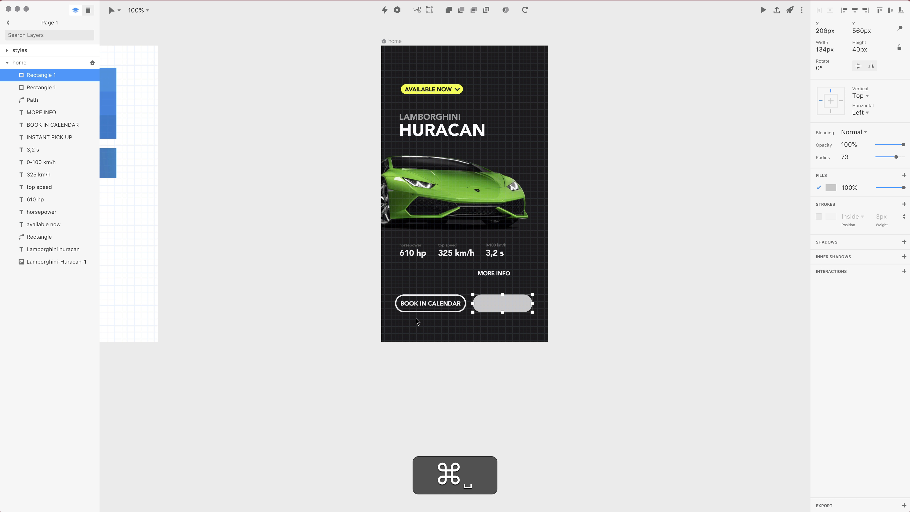
drag(417, 322, 617, 361)
click(260, 209)
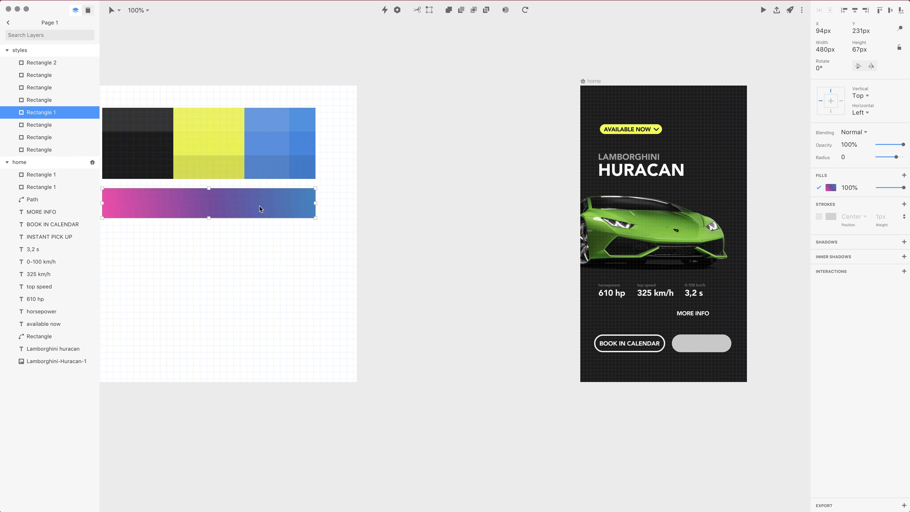
right_click(236, 198)
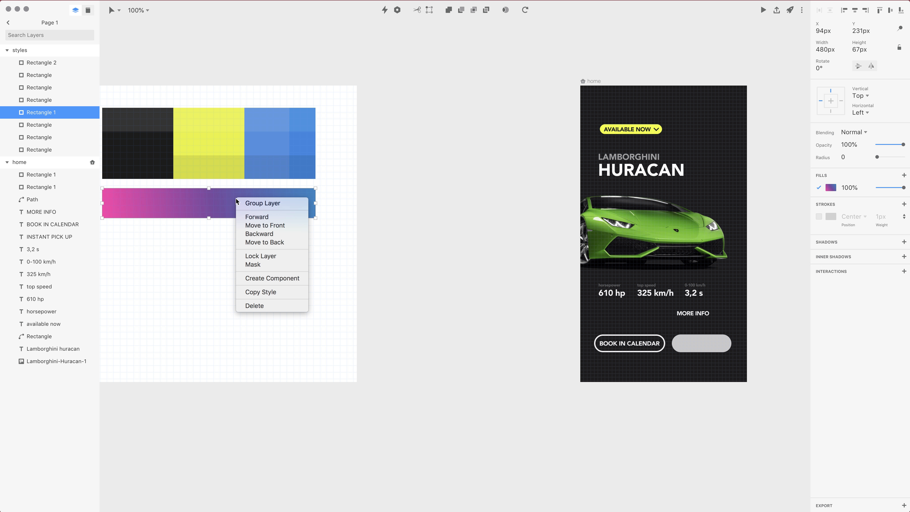
click(259, 293)
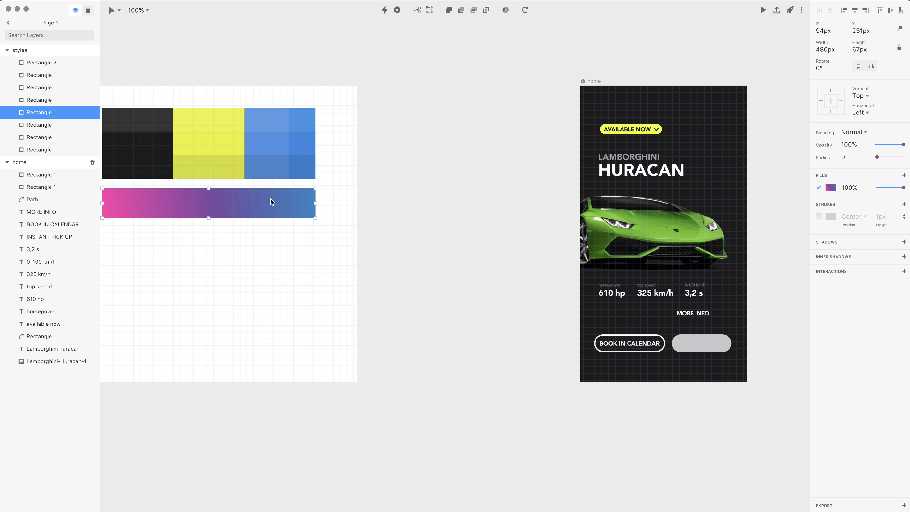
key(super+alt+c)
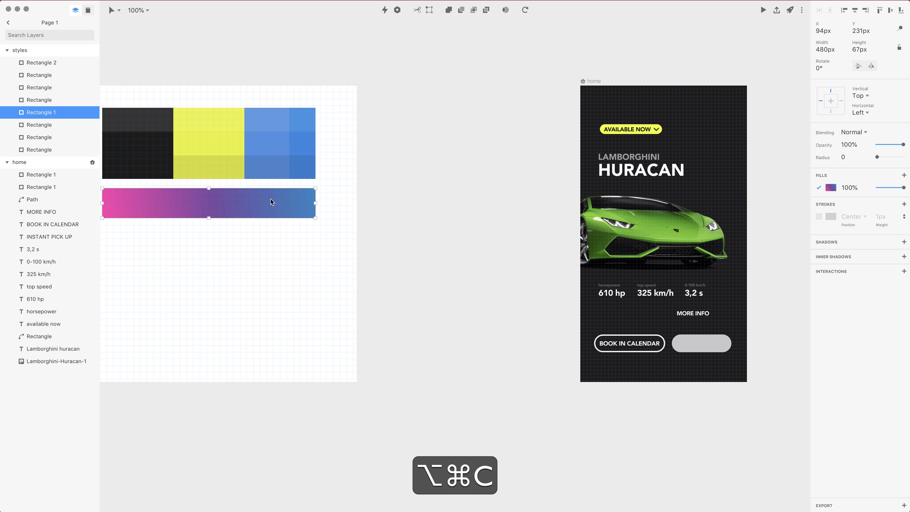
Step: Paste the copied gradient style onto the gray rounded rectangle beside BOOK IN CALENDAR
scroll(330, 178, up, 2)
click(696, 358)
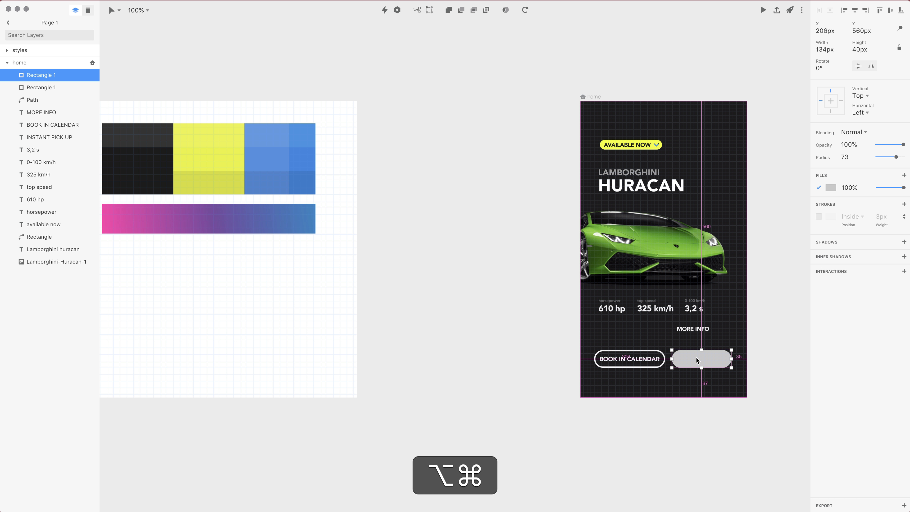
key(super+alt+v)
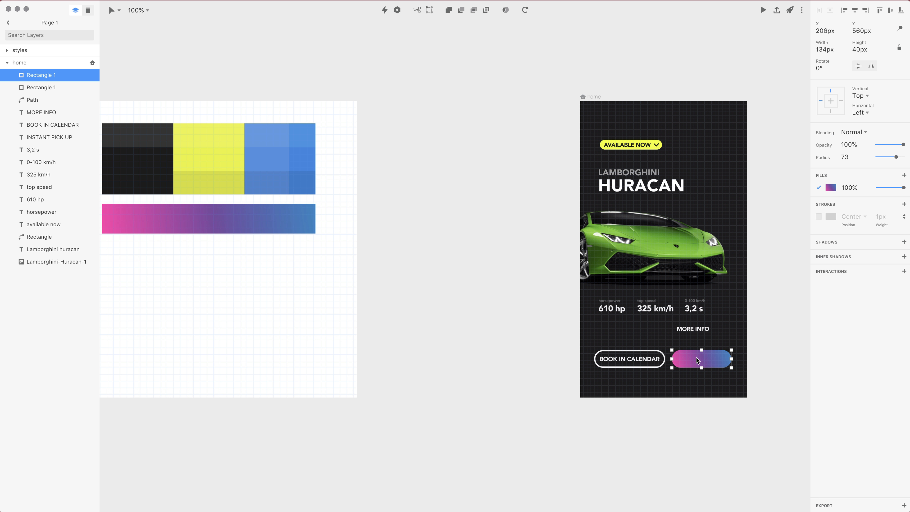
Step: Reorder the gradient rectangle's layer to sit directly below the INSTANT PICK UP text layer
right_click(693, 354)
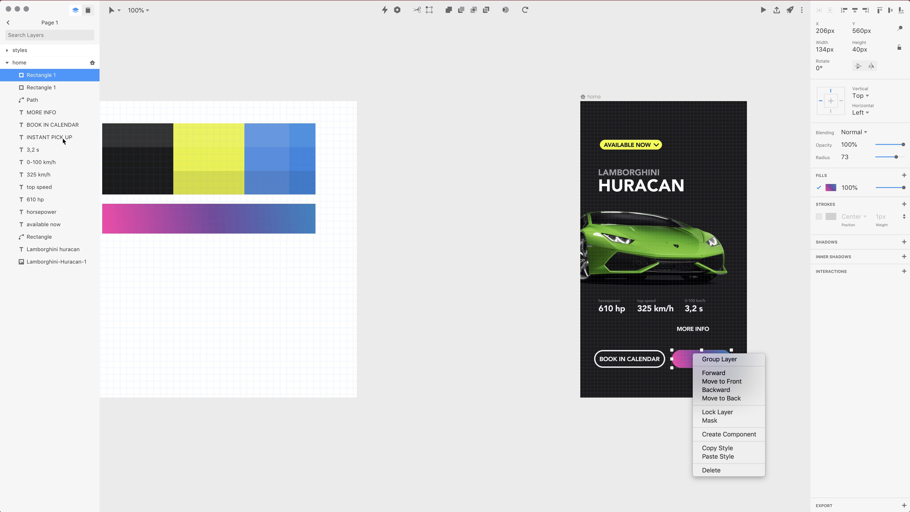
click(43, 93)
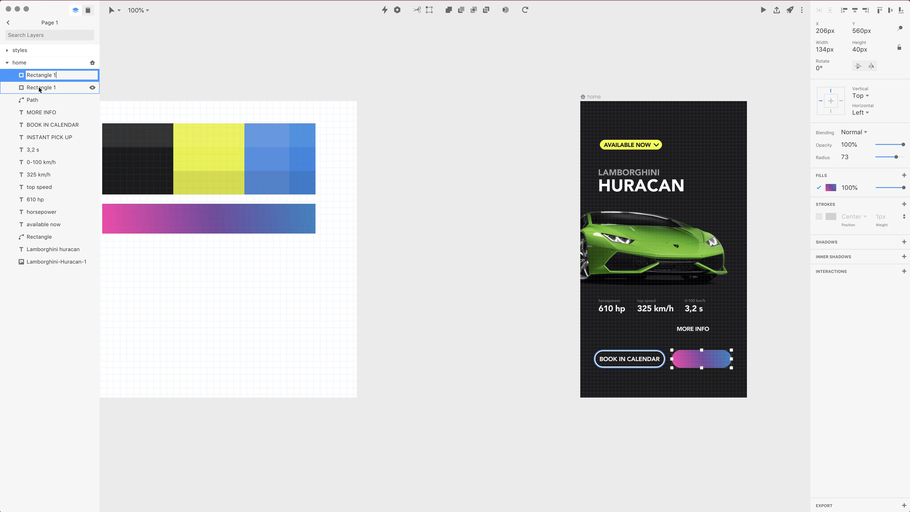
click(41, 89)
click(42, 79)
drag(42, 79, 52, 146)
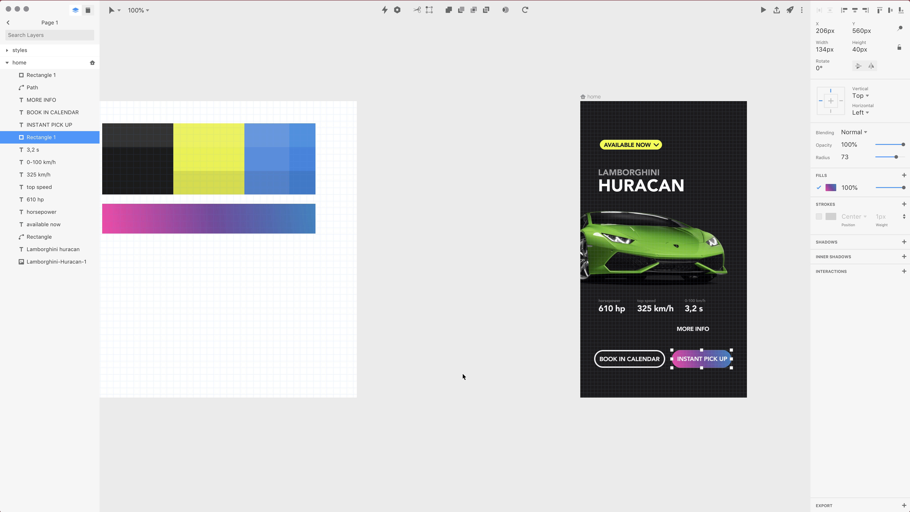
Step: Move the BOOK IN CALENDAR outline and its text together about 5 px to the left, and deselect them
click(630, 437)
click(597, 360)
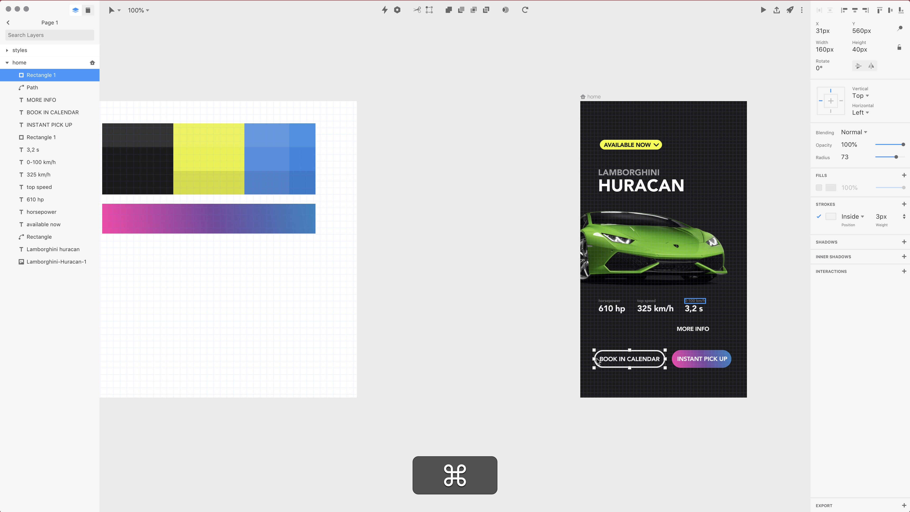
key(super+equal)
scroll(526, 395, right, 10)
scroll(525, 395, down, 4)
click(525, 395)
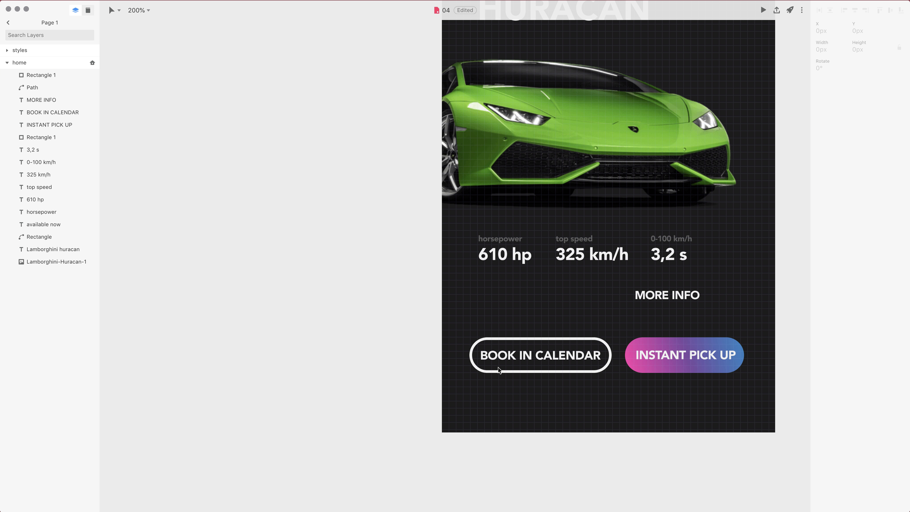
click(514, 372)
shift+click(541, 358)
drag(540, 358, 540, 360)
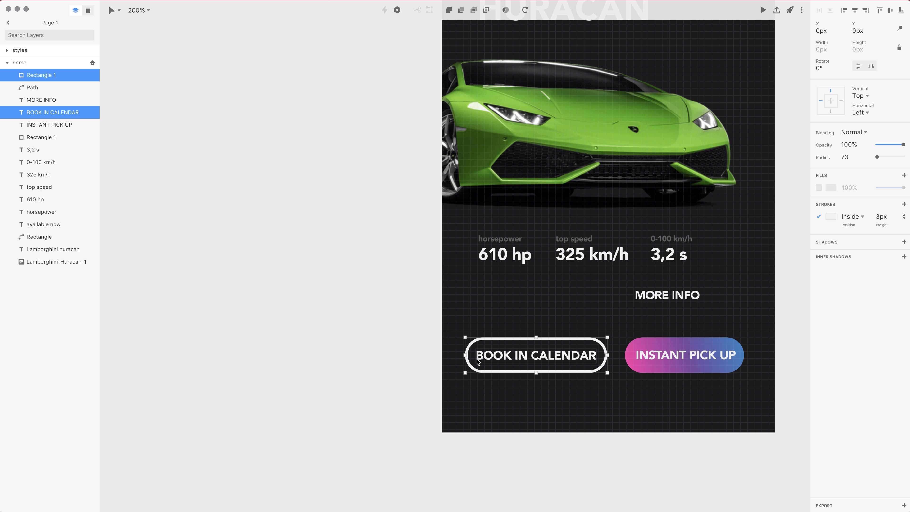
click(448, 355)
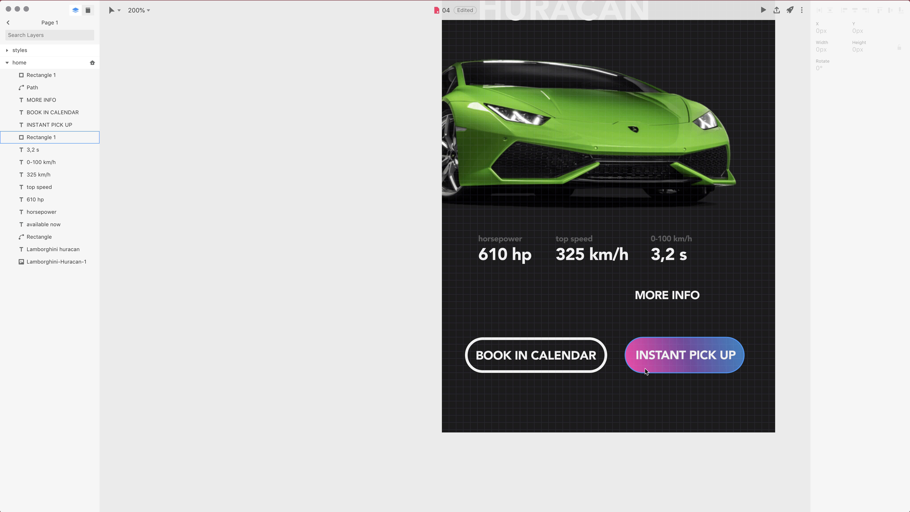
Step: Widen the gradient rectangle behind INSTANT PICK UP symmetrically about its center to 142 px
click(659, 368)
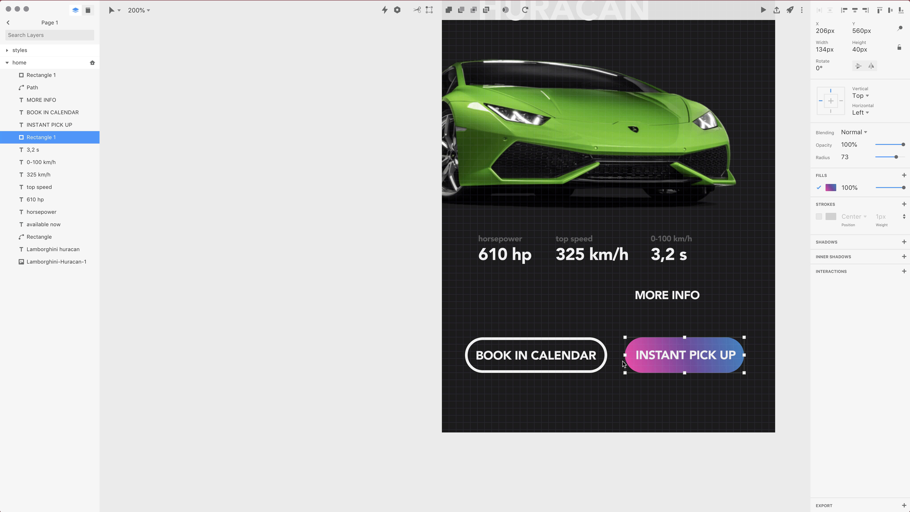
key(alt)
drag(624, 355, 623, 357)
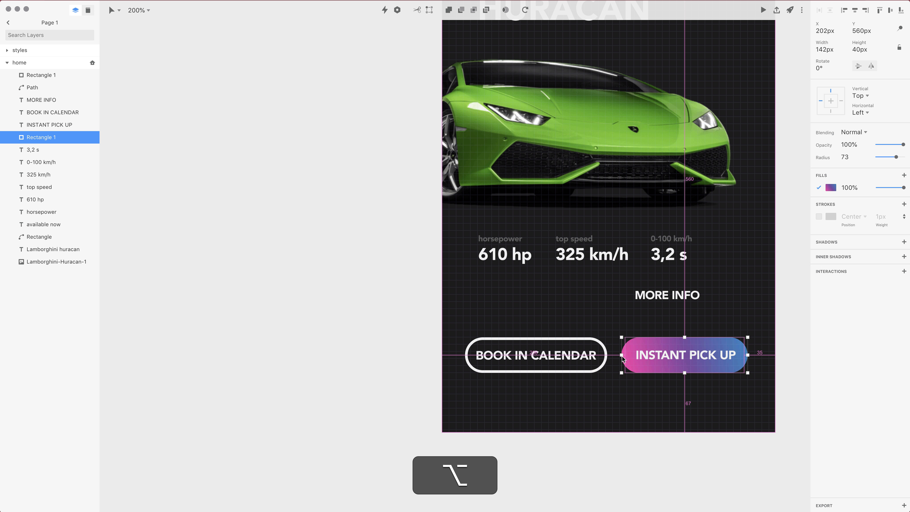
Step: Center the INSTANT PICK UP text horizontally on its gradient rectangle and deselect both
alt+shift+click(654, 354)
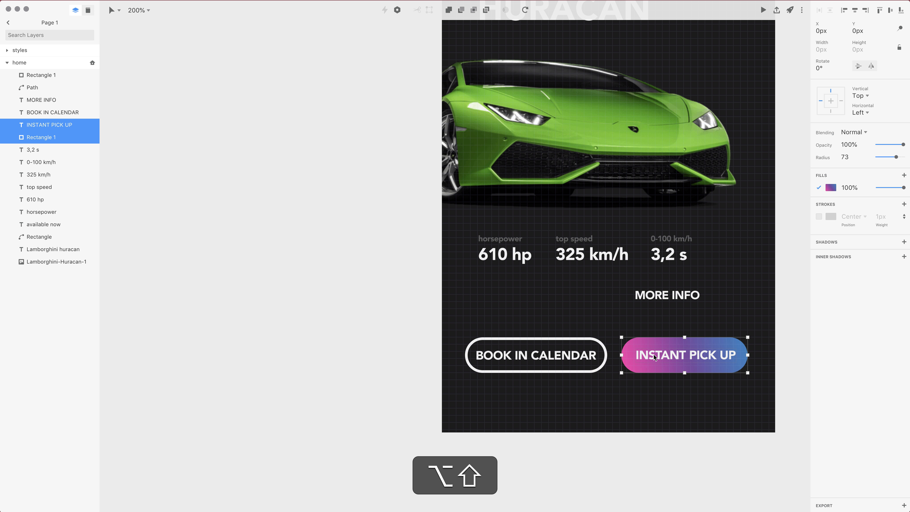
click(860, 11)
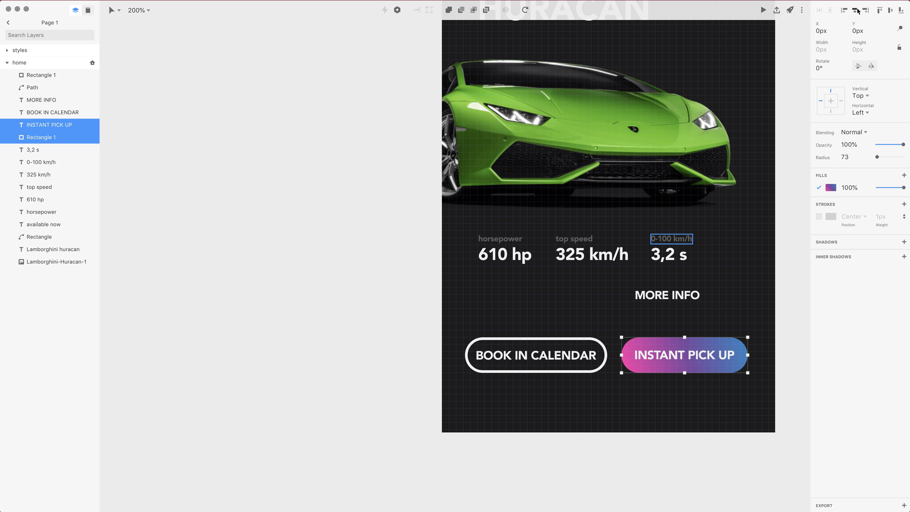
click(749, 390)
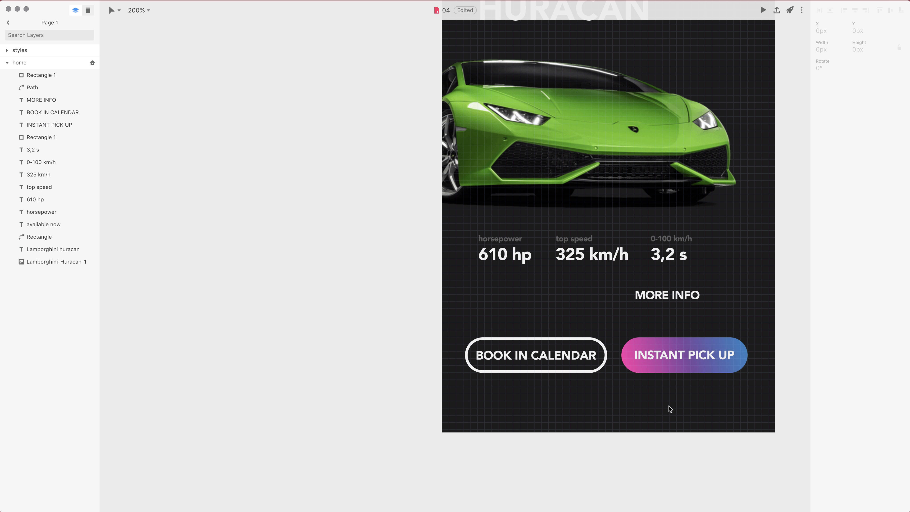
Step: Return the canvas to 100% zoom and hide the grid on the artboards
key(super+0)
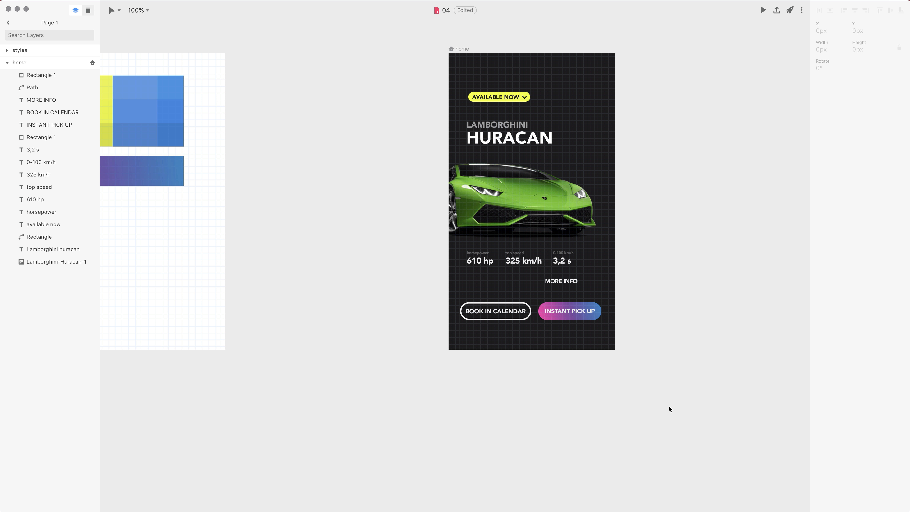
key(ctrl+g)
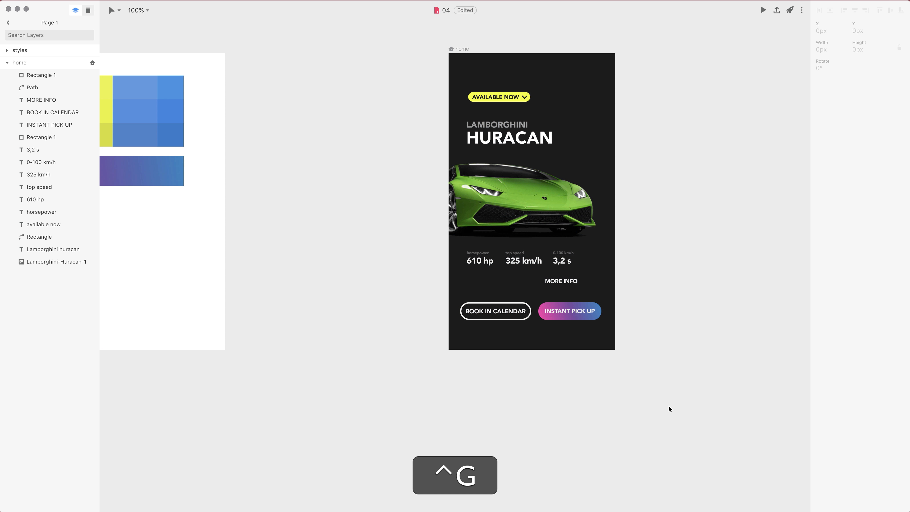
scroll(668, 408, up, 2)
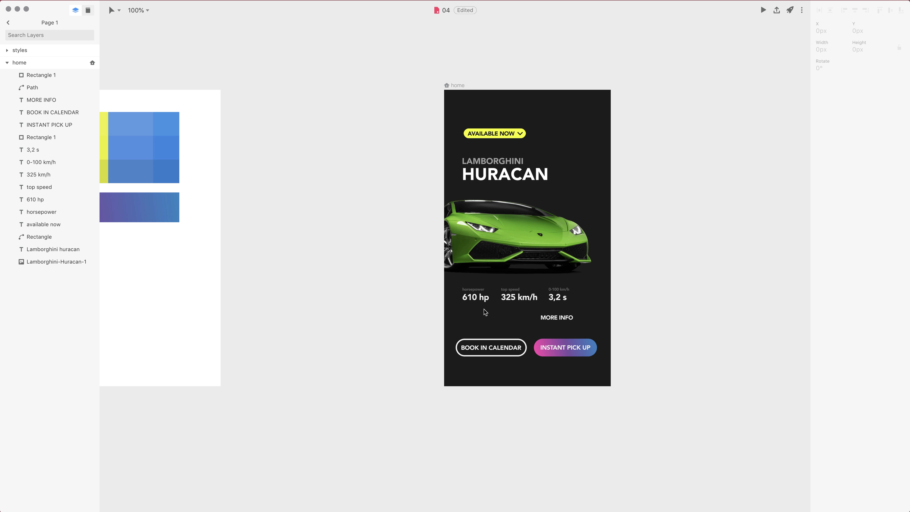
Step: Draw a closed play-triangle path pointing right, about 12.5 × 13 px, below 610 hp and level with MORE INFO
drag(450, 291, 559, 350)
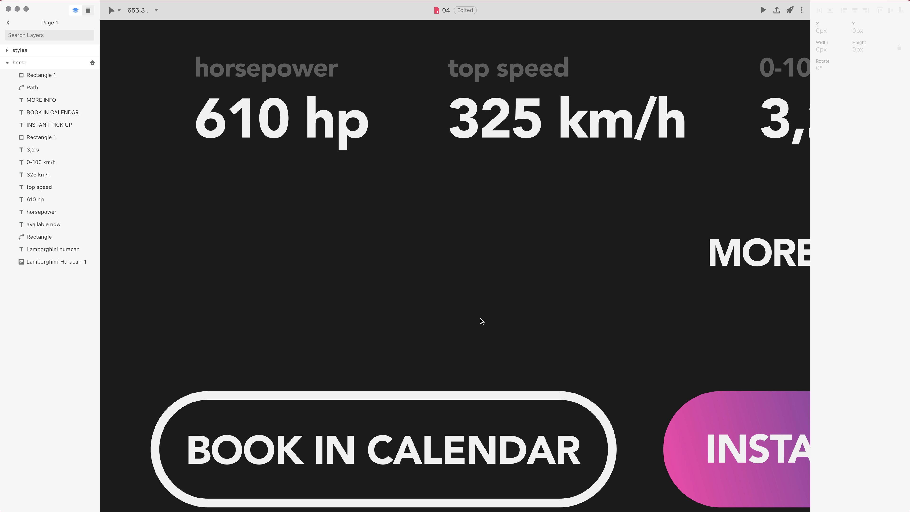
key(p)
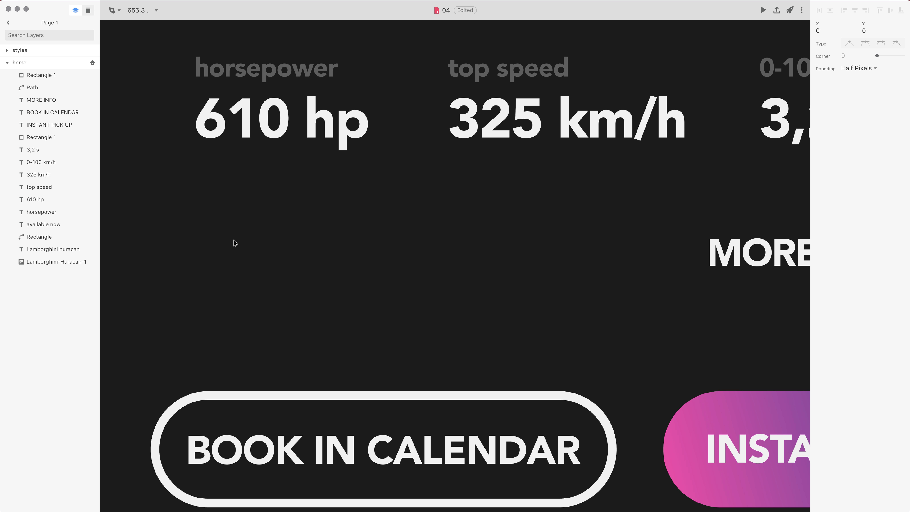
click(187, 235)
click(187, 273)
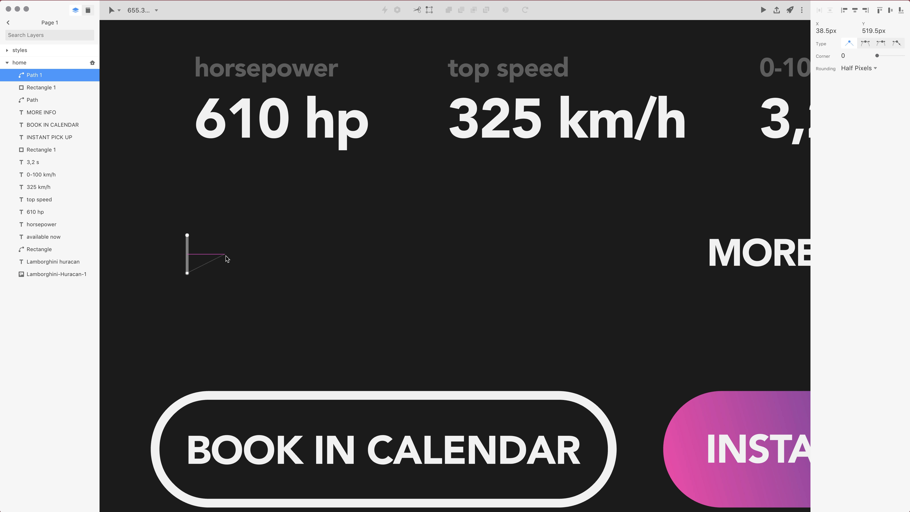
click(224, 255)
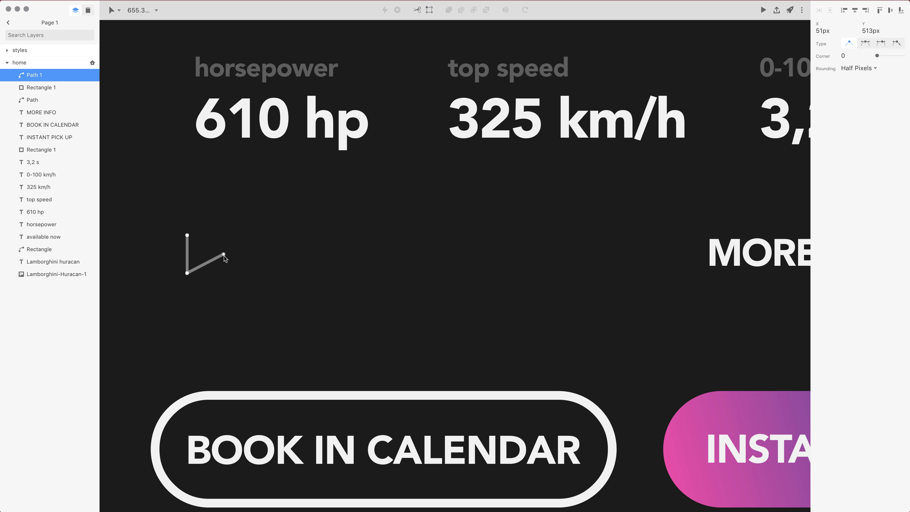
click(187, 236)
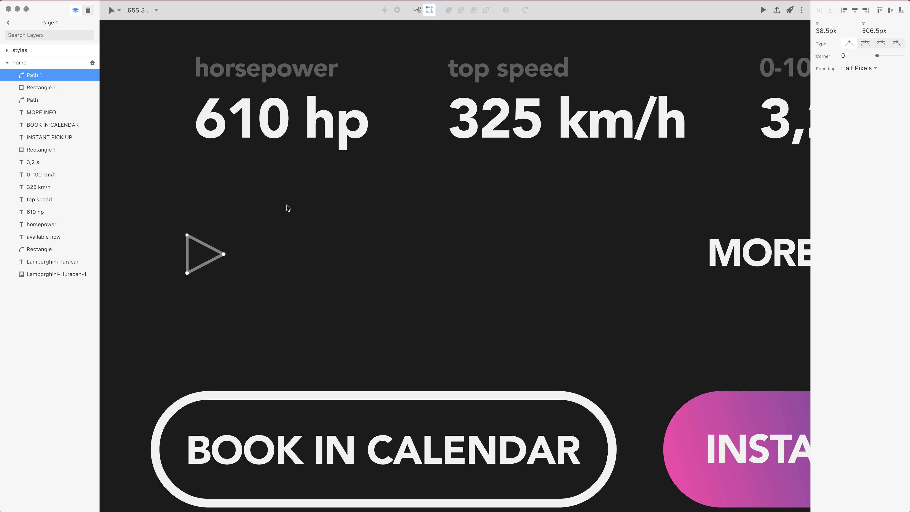
key(Escape)
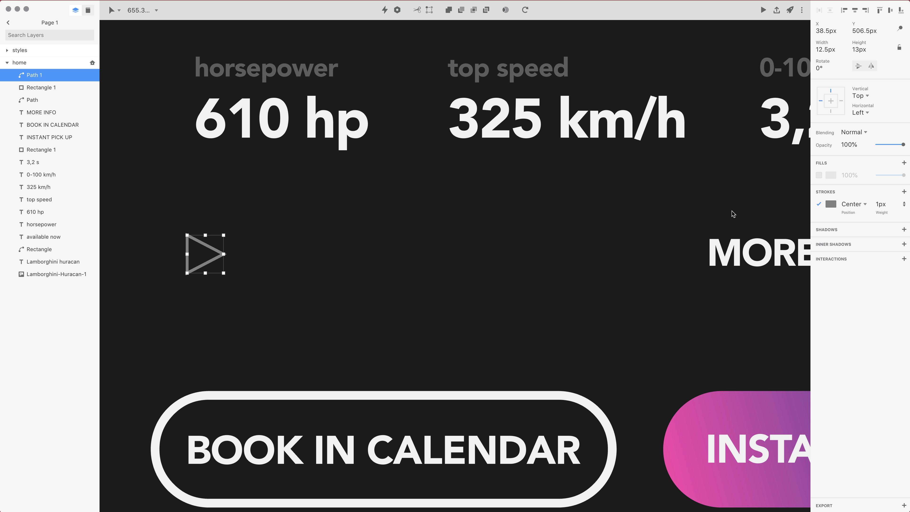
Step: Give the triangle a fill sampled from the white 325 km/h text and turn off its stroke
click(819, 175)
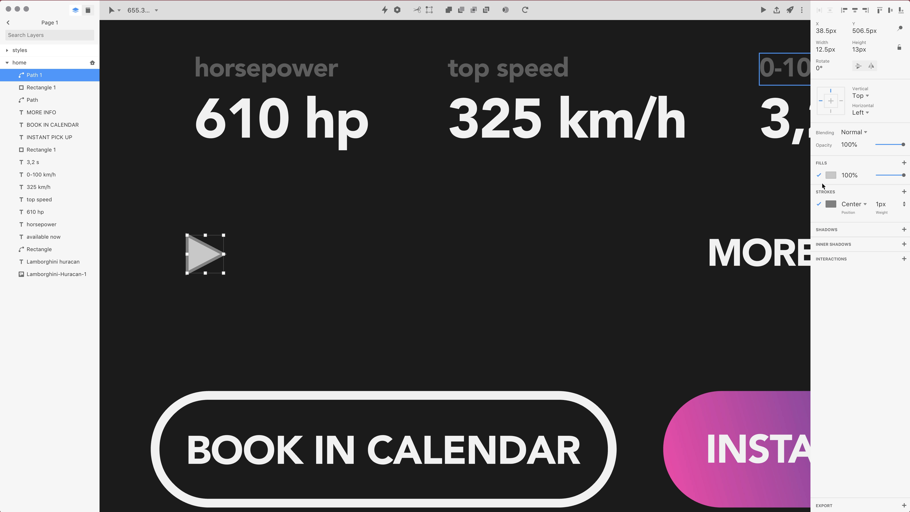
click(819, 204)
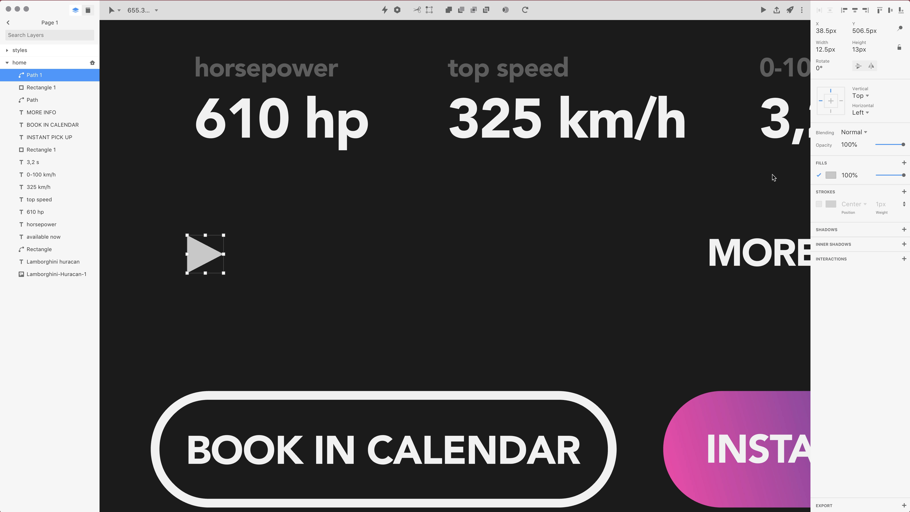
key(ctrl+c)
click(650, 119)
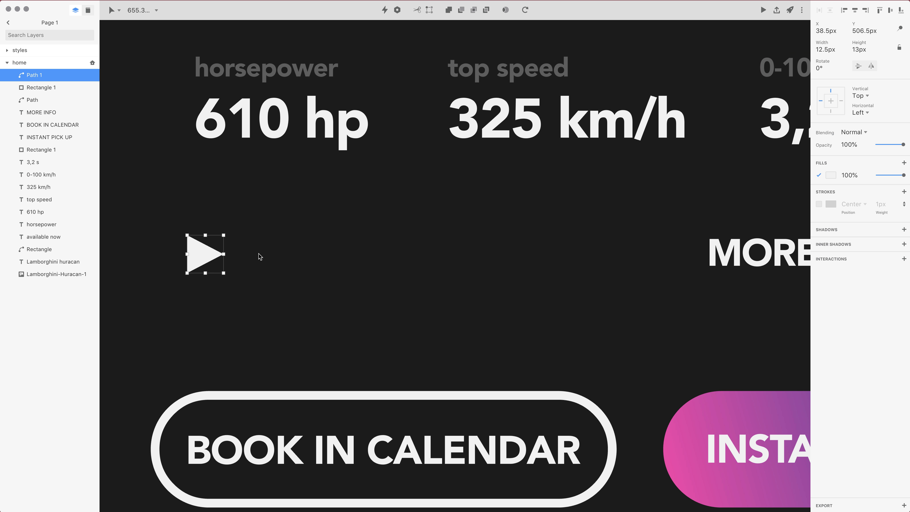
Step: Round all three points of the play triangle with a corner radius of 2 and deselect it
key(Return)
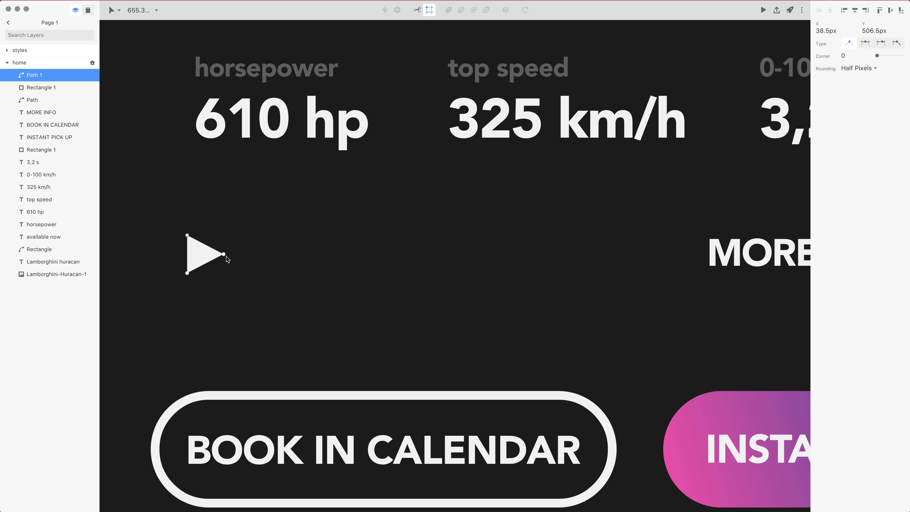
key(shift)
shift+click(226, 255)
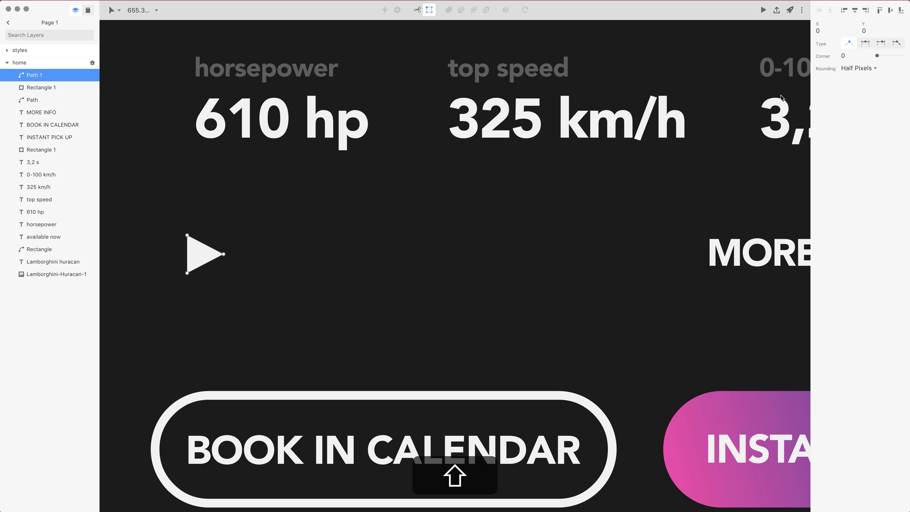
click(854, 57)
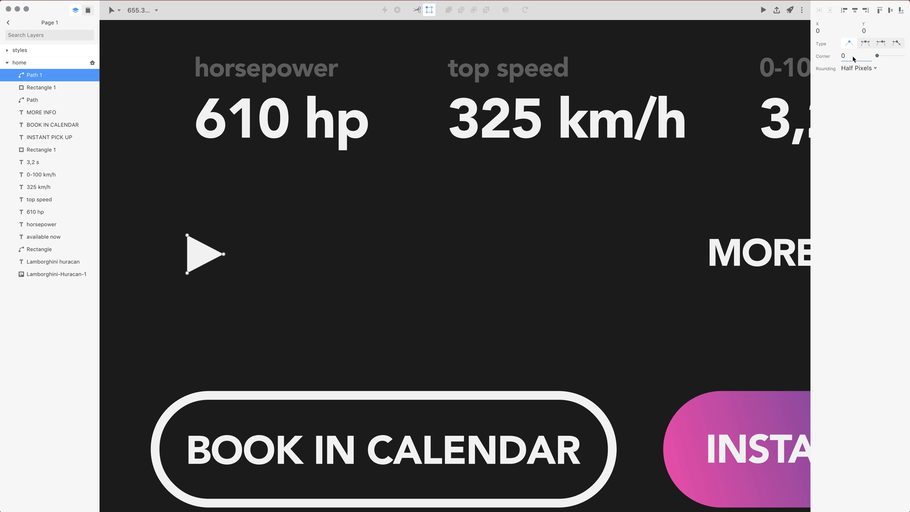
key(BackSpace)
text(2)
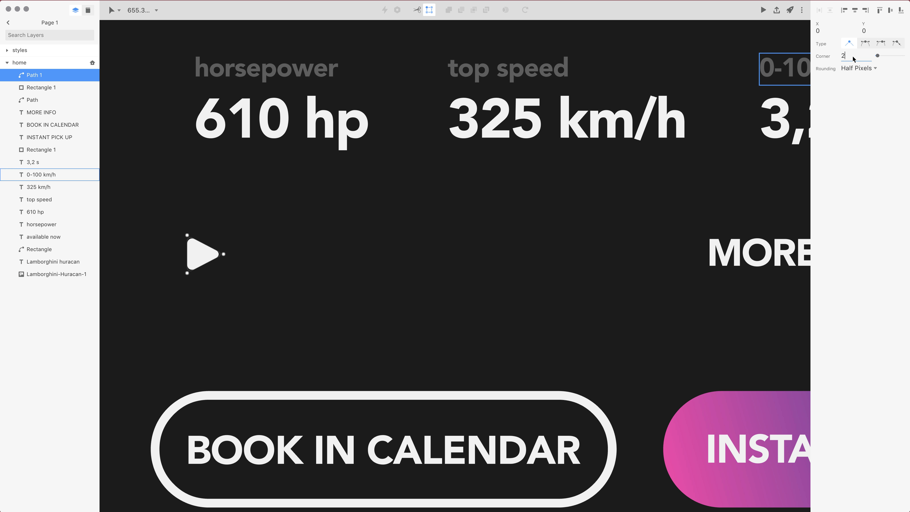
click(250, 264)
key(Escape)
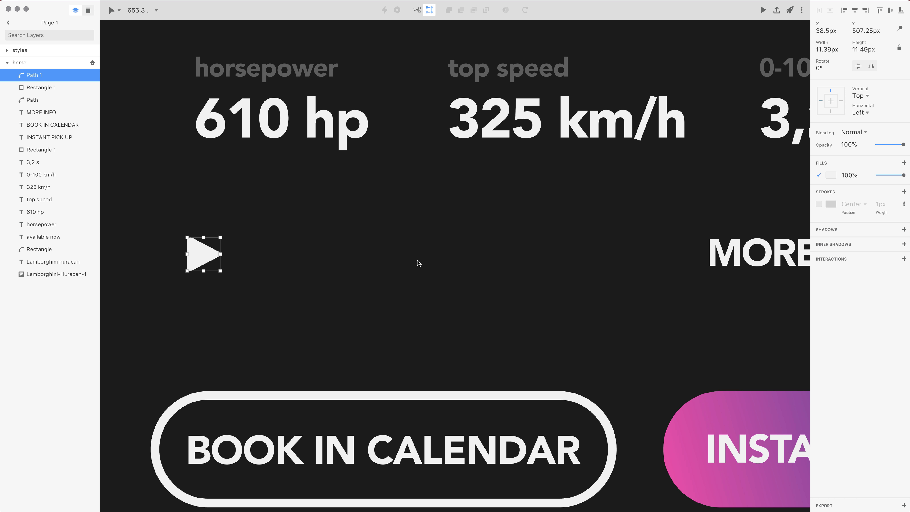
click(418, 260)
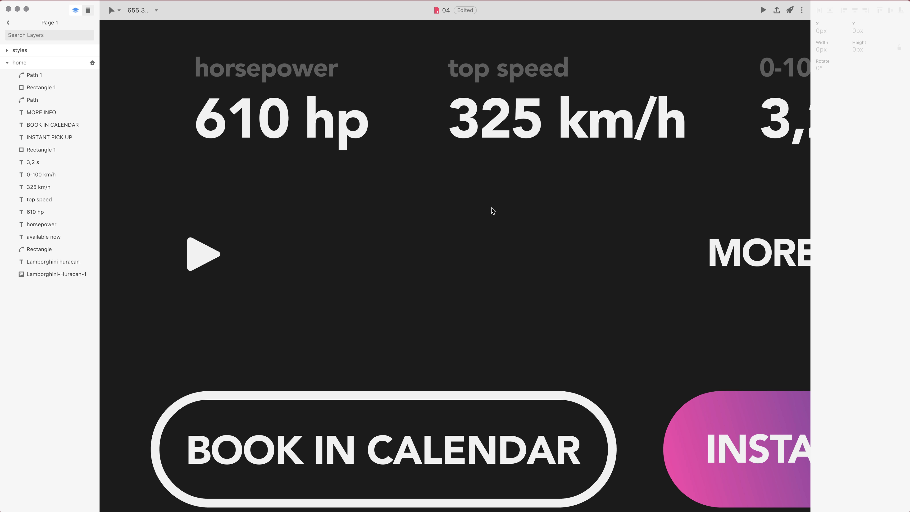
Step: Switch to Finder and place wave.svg from the Images folder on the artboard between the play triangle and MORE INFO
key(i)
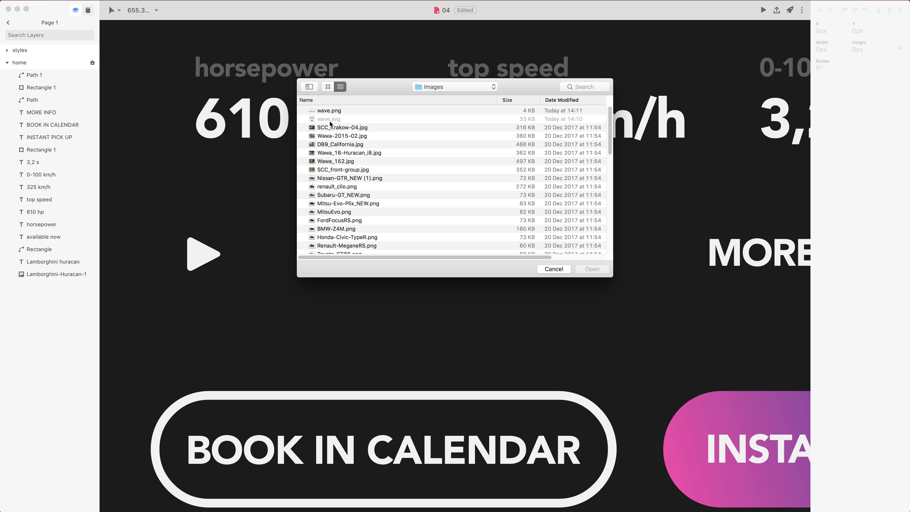
click(331, 111)
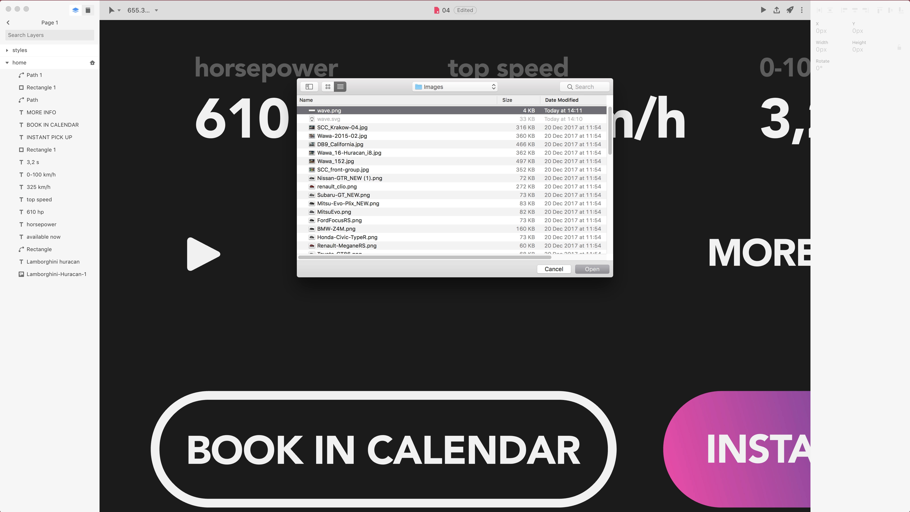
key(super+Tab)
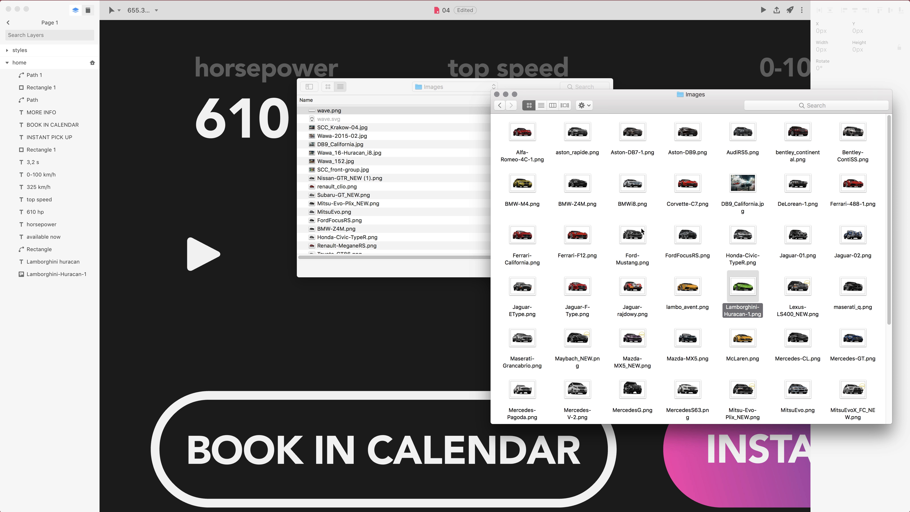
click(664, 216)
drag(890, 276, 892, 389)
click(859, 340)
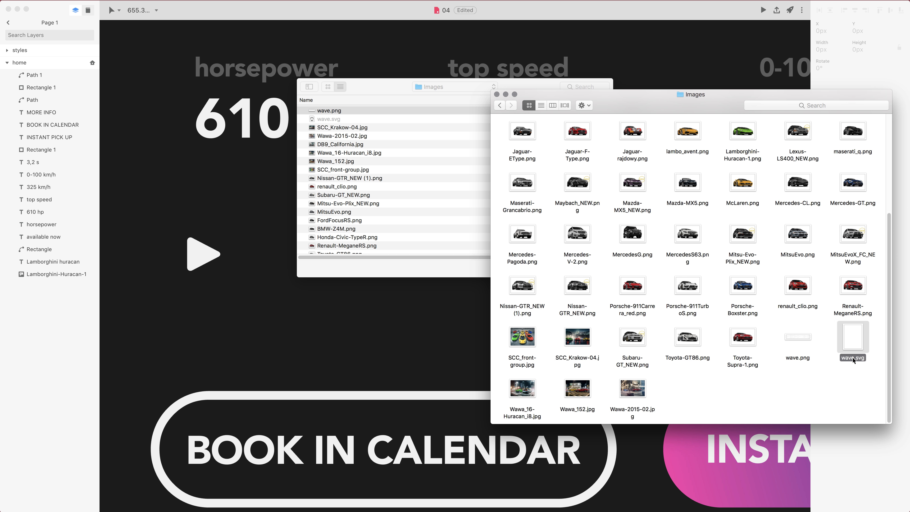
drag(852, 344, 280, 318)
click(305, 347)
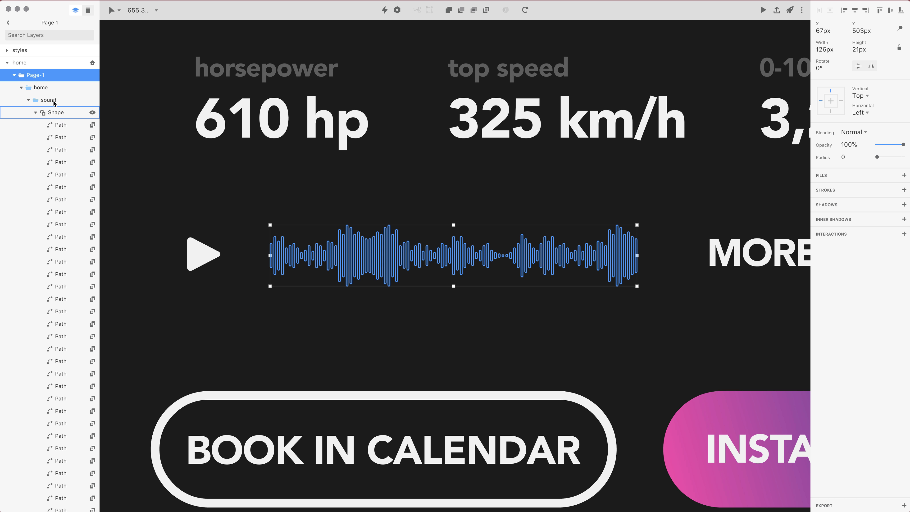
Step: Delete the imported vector wave group from the home artboard
key(Delete)
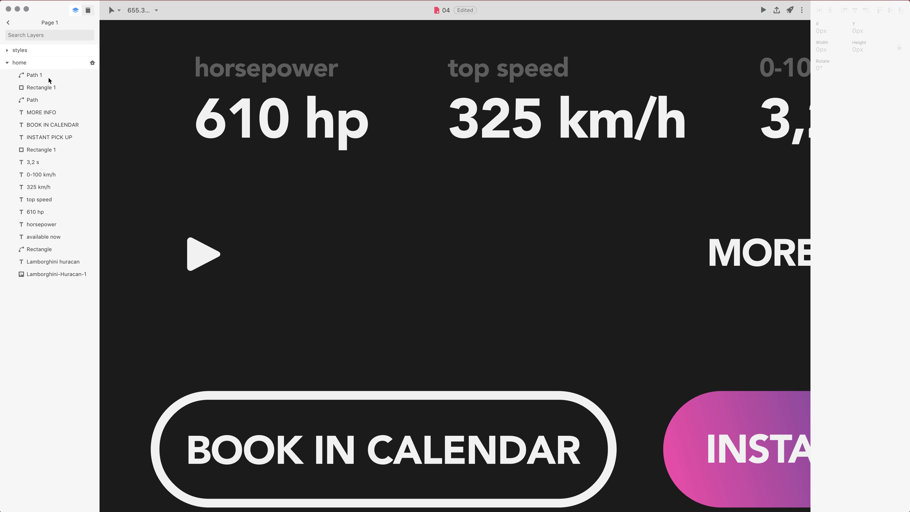
key(super+Tab)
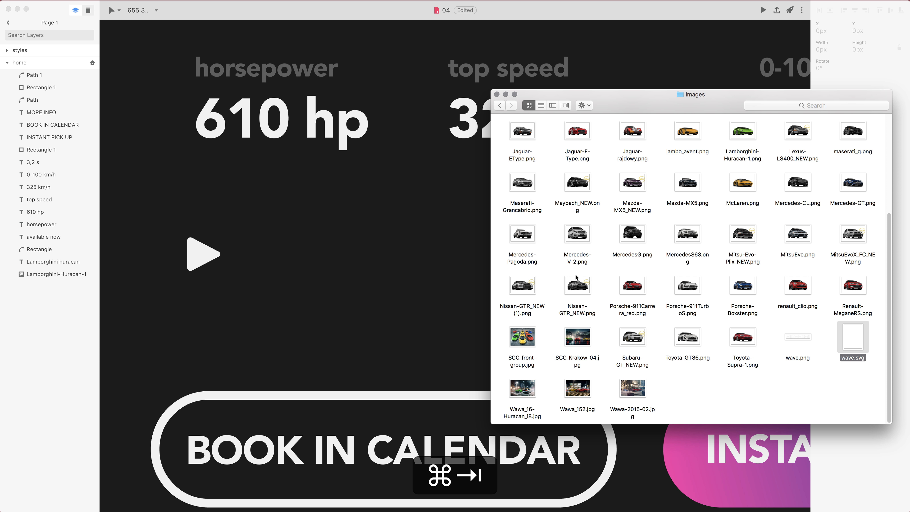
click(392, 251)
Step: Import the image wave.png from the Images folder into the home artboard
key(super+shift+k)
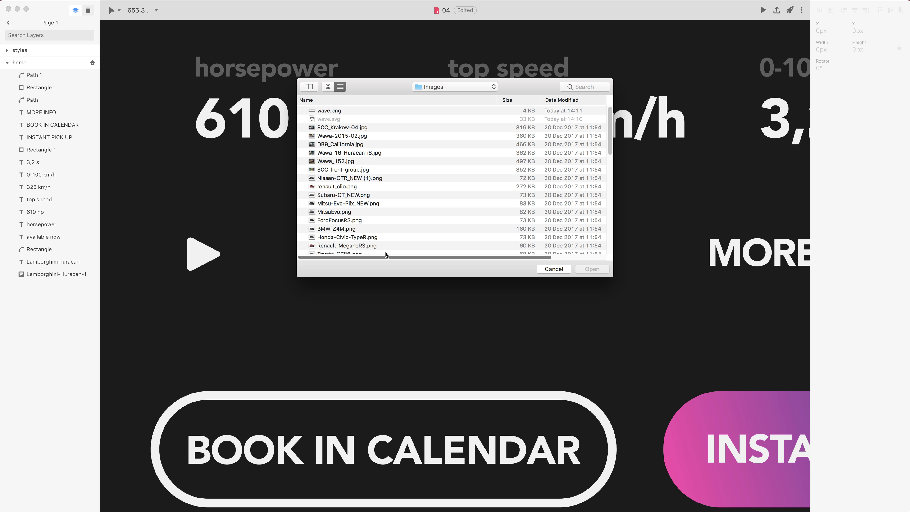
click(341, 113)
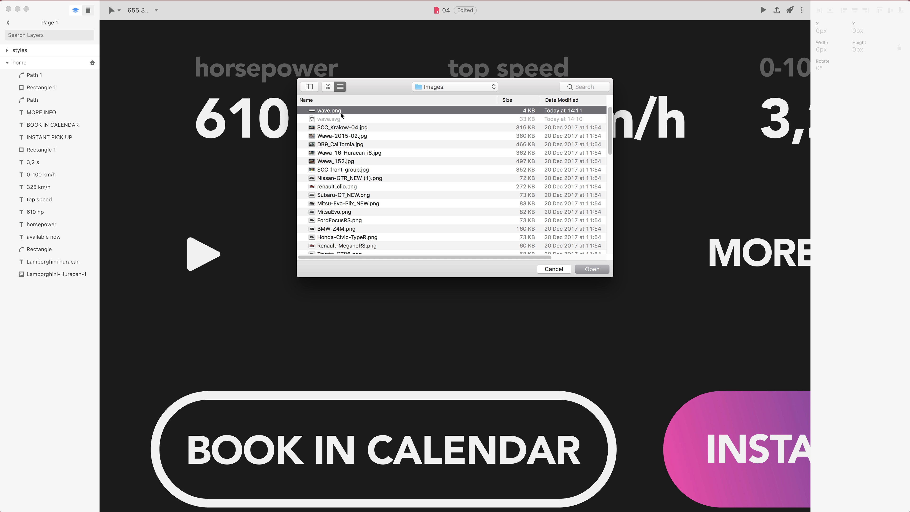
click(592, 269)
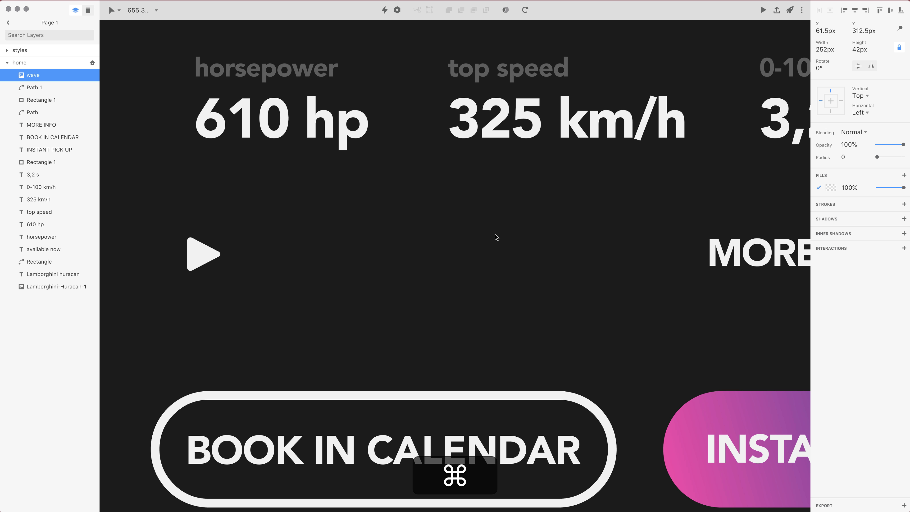
Step: Scale the wave image proportionally to 21 px high and move it between the play triangle and MORE INFO, at X 61, Y 503 px
key(super+minus)
key(super+minus)
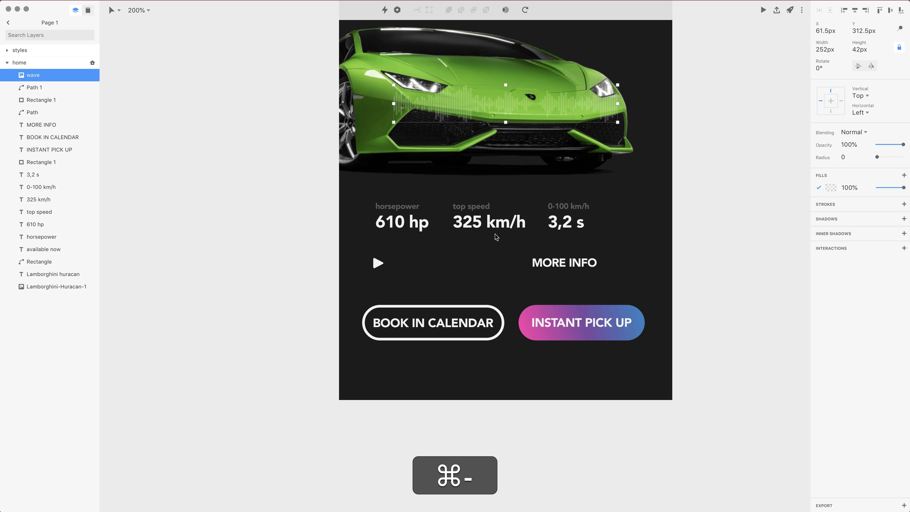
click(877, 52)
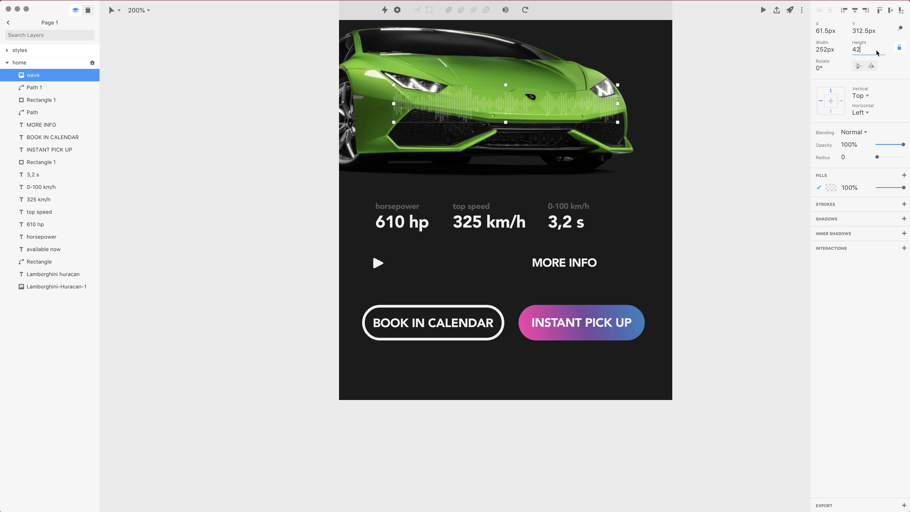
key(BackSpace)
key(BackSpace)
text(21)
key(Return)
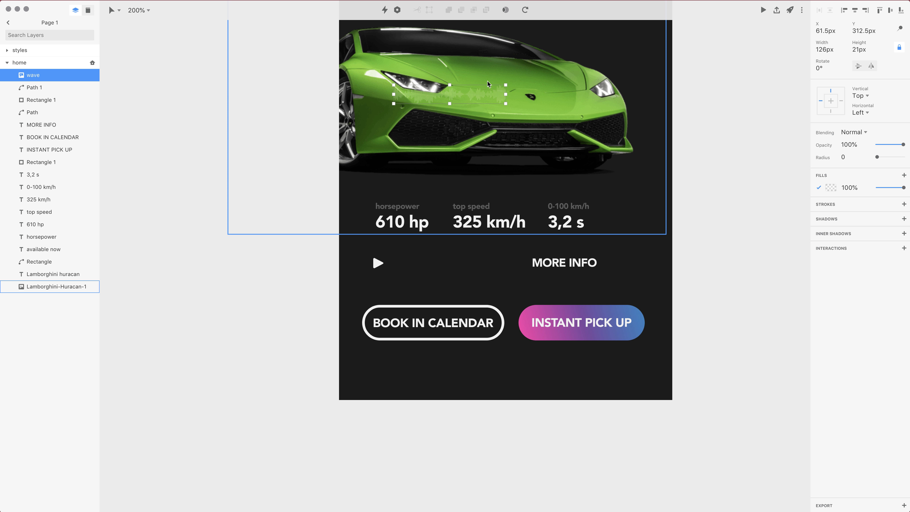
drag(487, 101, 488, 266)
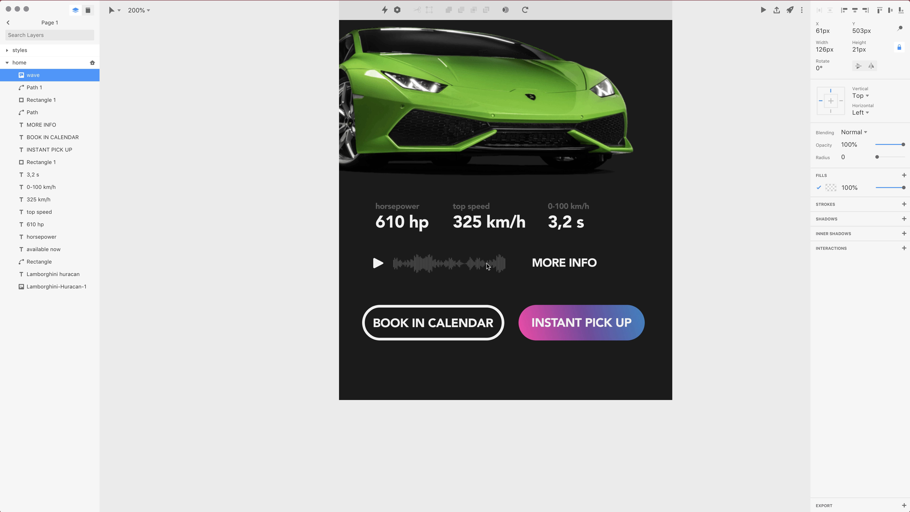
Step: Switch to IconJar and place the Streamline switch down icon on the home artboard just above the wave image
key(super+minus)
key(super+minus)
key(super+equal)
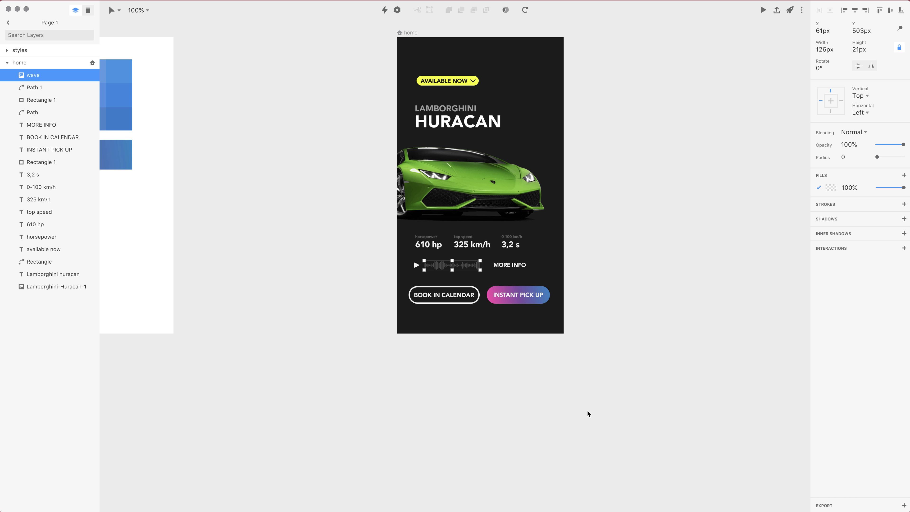
key(super+Tab)
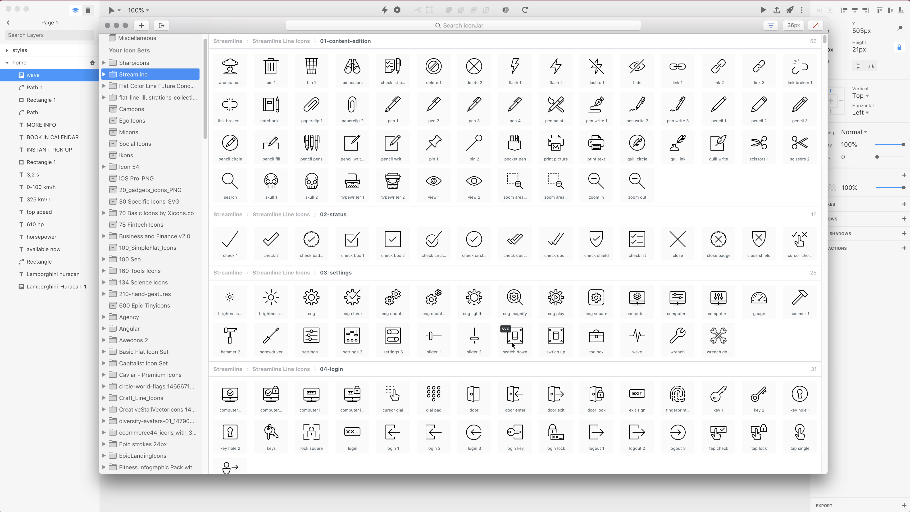
drag(518, 339, 573, 152)
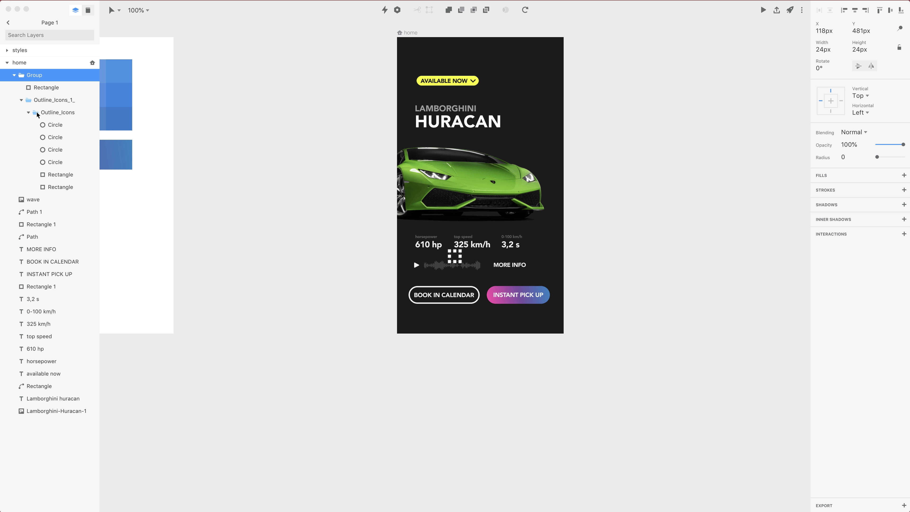
Step: Check the imported icon's individual circle layers and delete the whole icon group from the home artboard
click(54, 137)
click(56, 151)
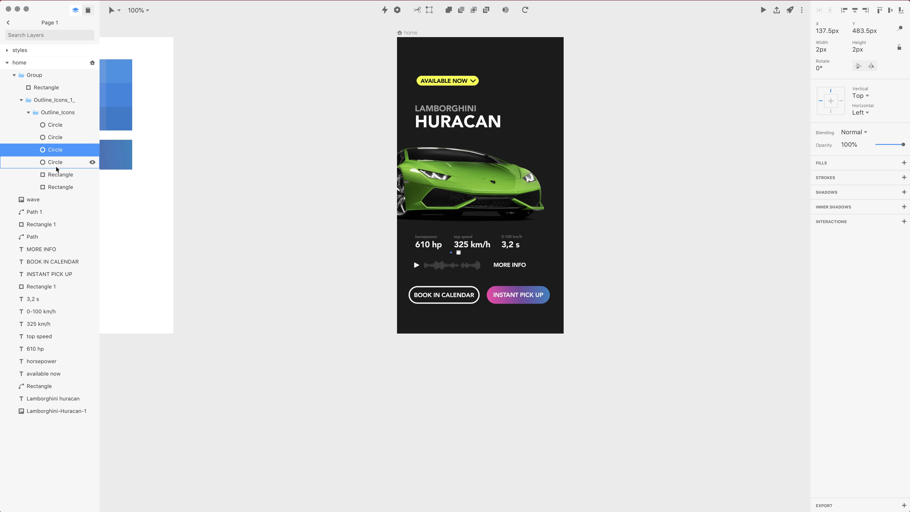
click(55, 162)
click(66, 76)
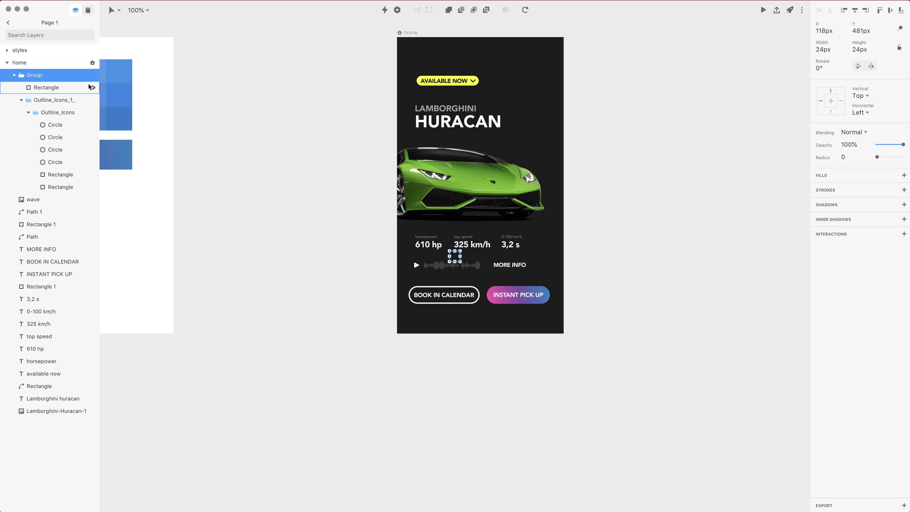
key(Delete)
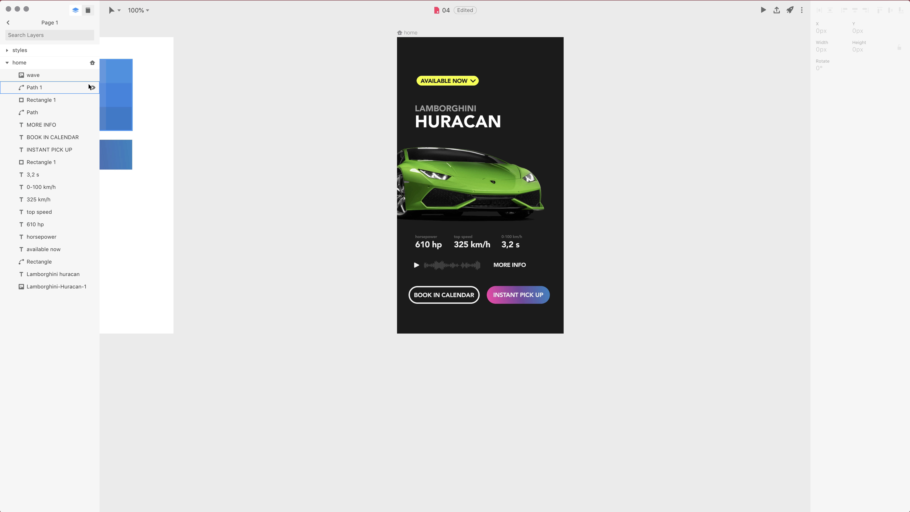